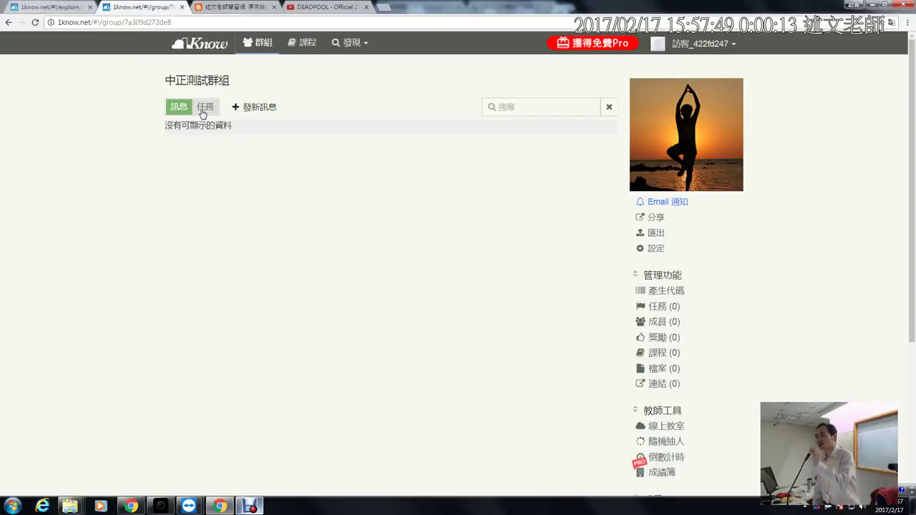
Start a new task (任務) in the 中正測試群組 group.
left_click(202, 109)
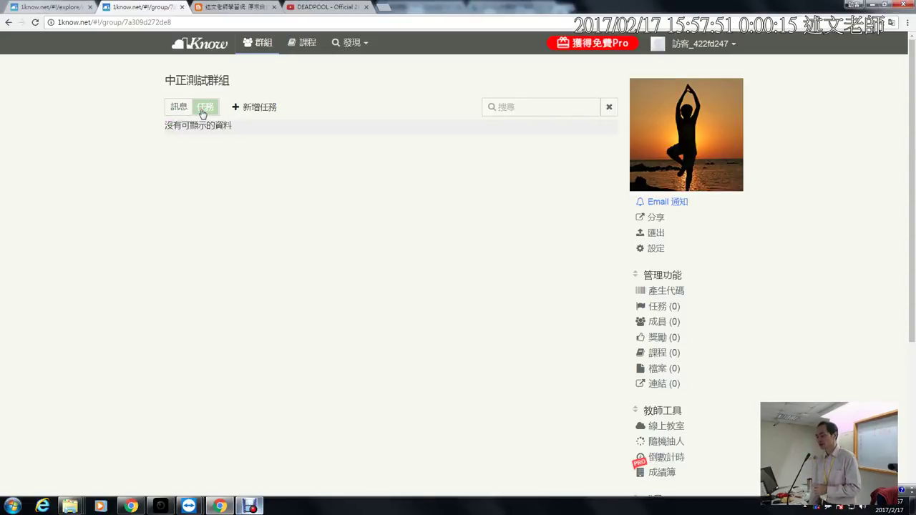
left_click(255, 111)
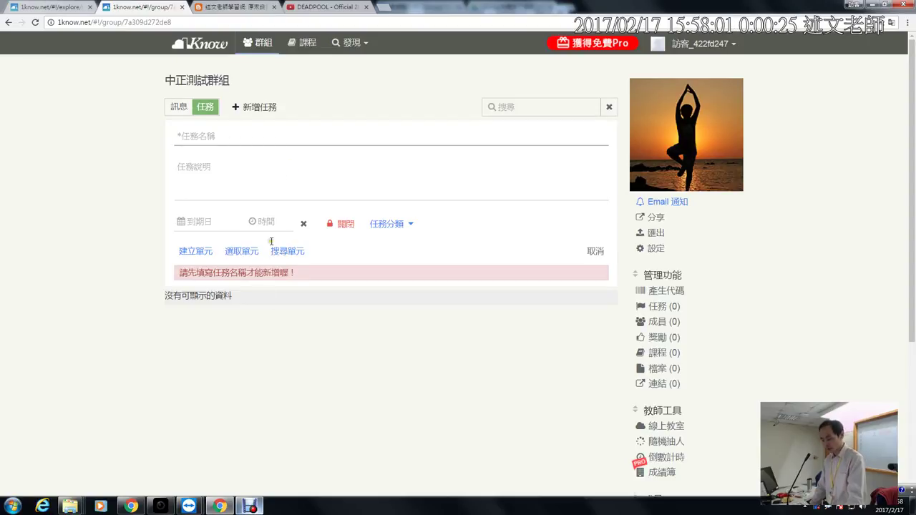
Switch to the other Chrome window, close the 獎勵 section and view the tasks of the 中正大學中文系 group.
left_click(132, 507)
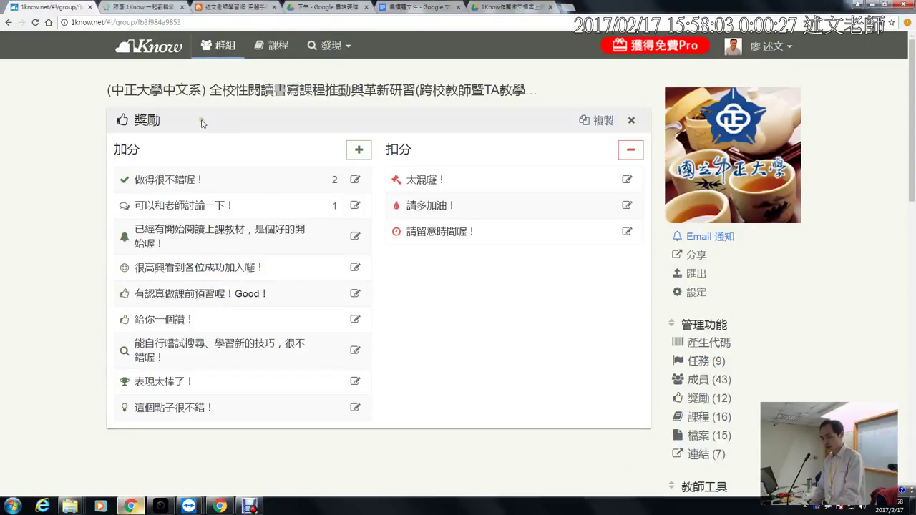
left_click(633, 120)
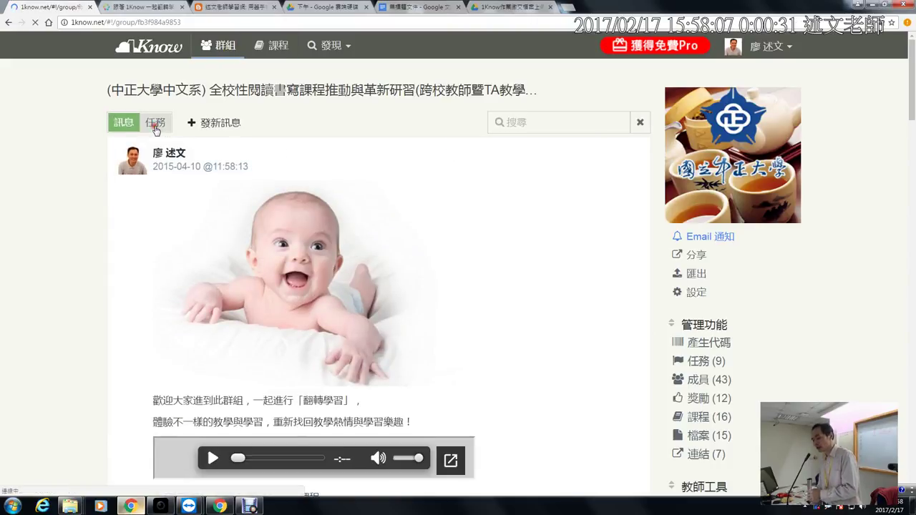
left_click(155, 123)
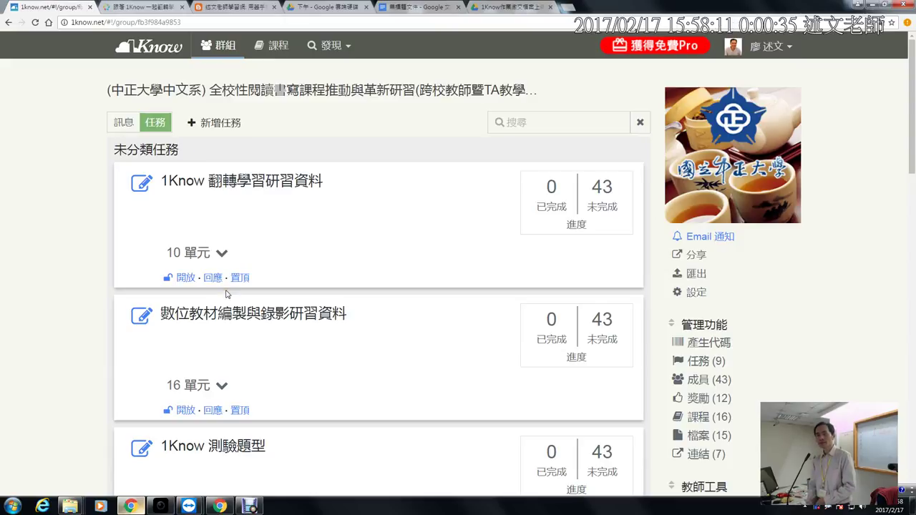
scroll(226, 293, "down", 1)
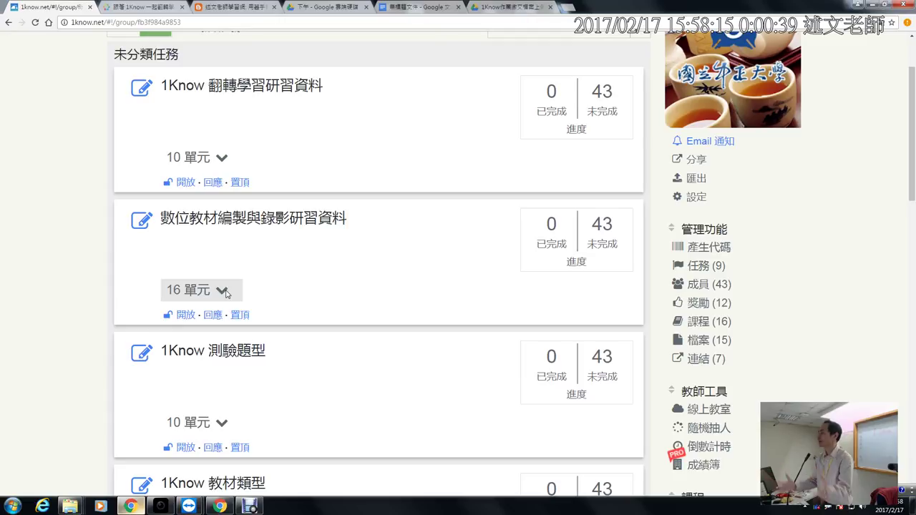
scroll(226, 293, "up", 1)
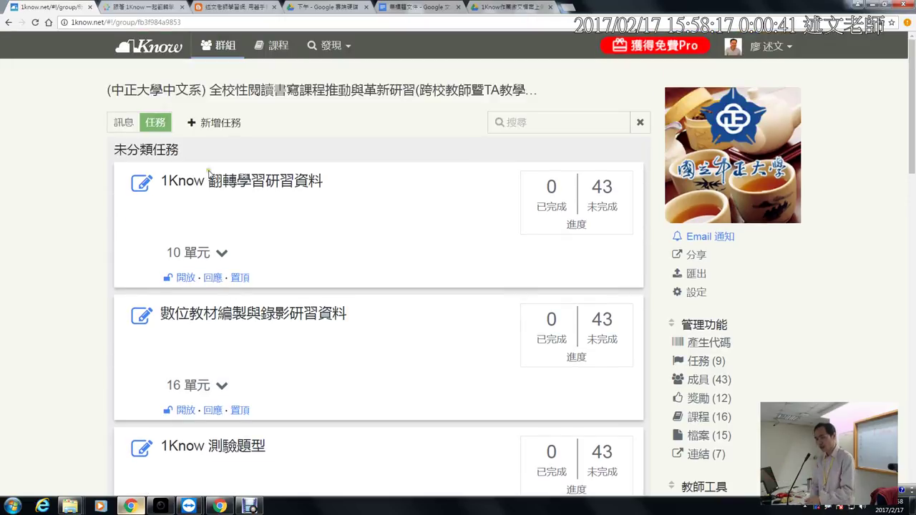
Open the 嶺東科大:動態視覺媒體設計(視傳大三)(105學年) group's tasks and view the units of 第二堂課程進度(下):地圖動畫.
left_click(226, 45)
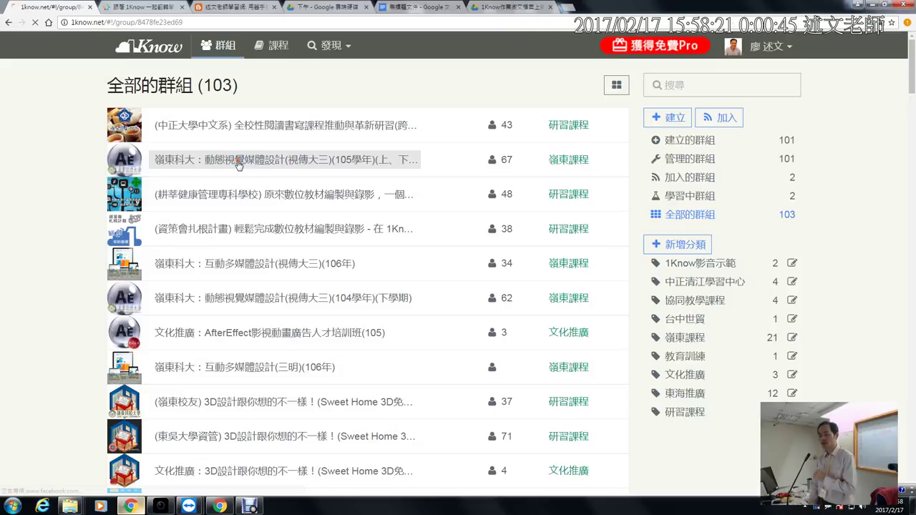
left_click(236, 160)
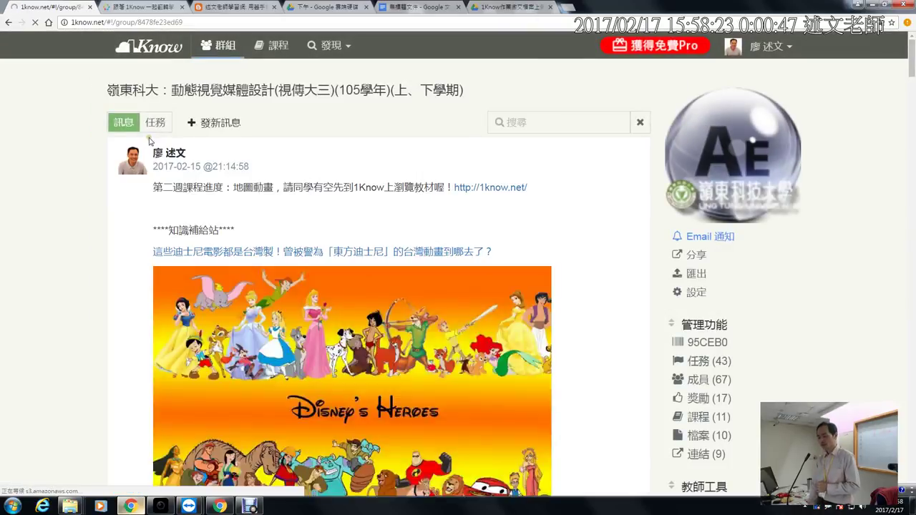
left_click(157, 122)
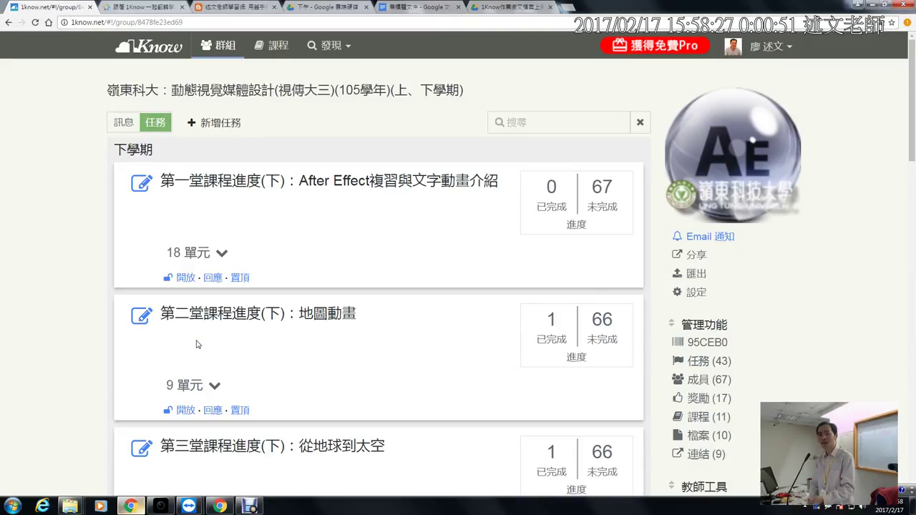
scroll(198, 345, "down", 3)
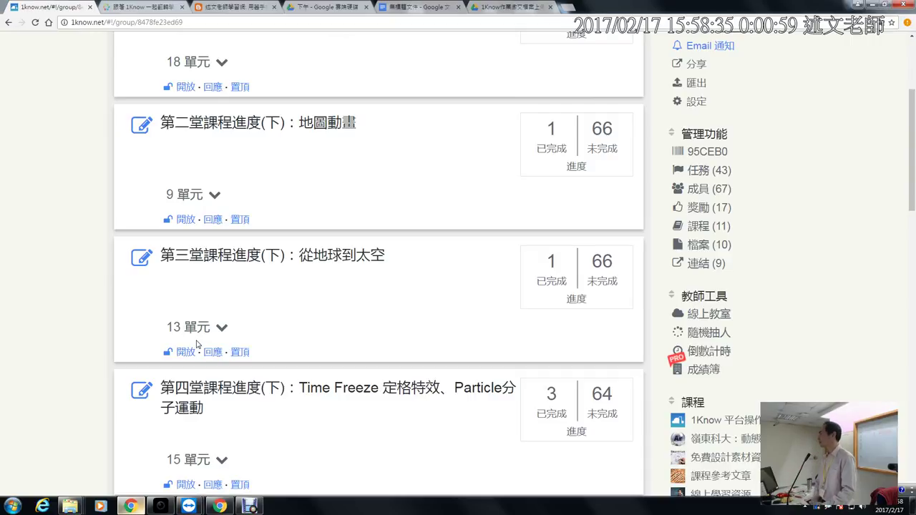
left_click(214, 194)
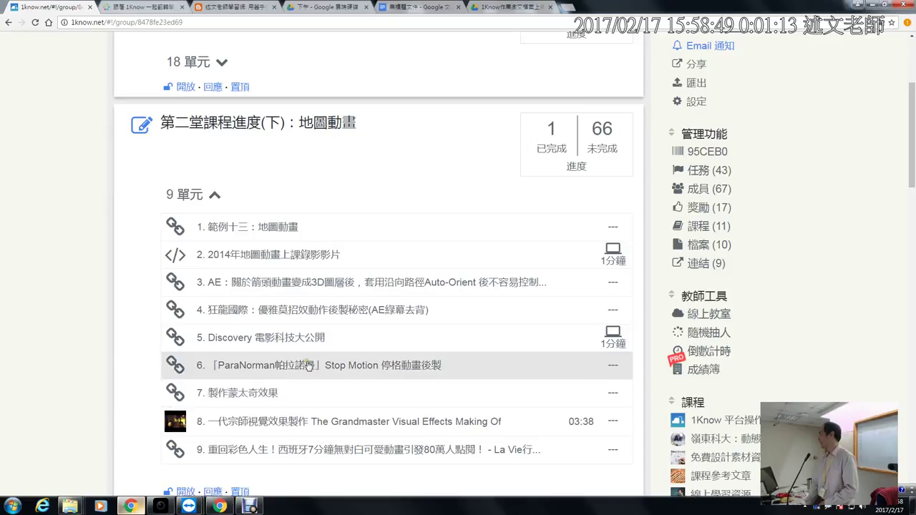
scroll(301, 365, "up", 3)
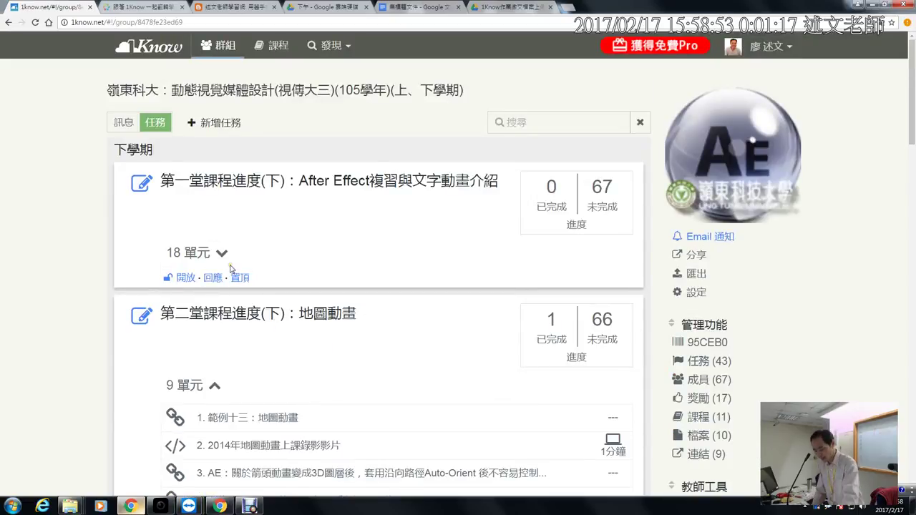
Switch back to the 中正測試群組 window and name the new task 第一堂課.
key("alt+Tab")
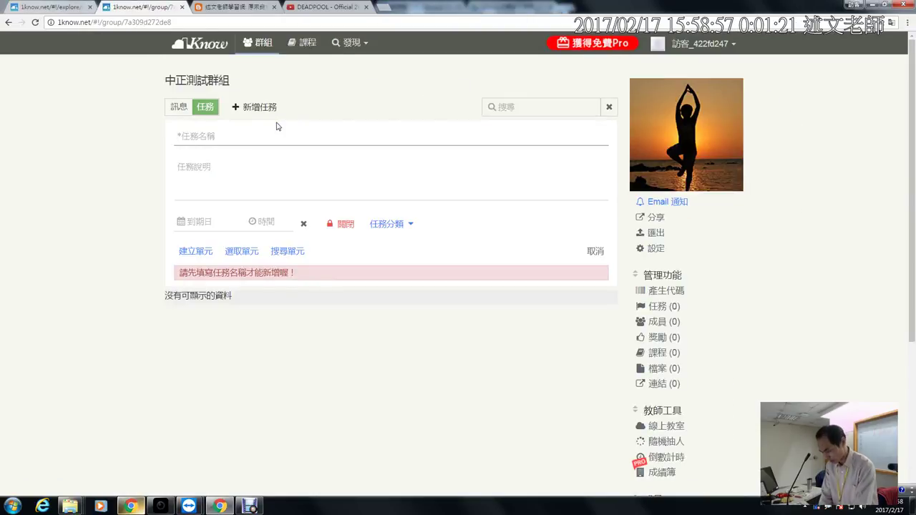
type("zp")
key("BackSpace")
key("BackSpace")
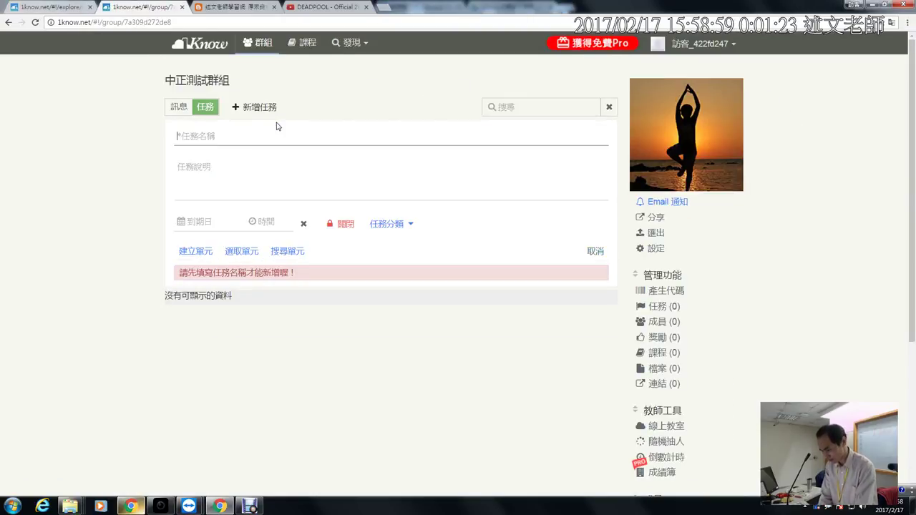
type("第一堂課")
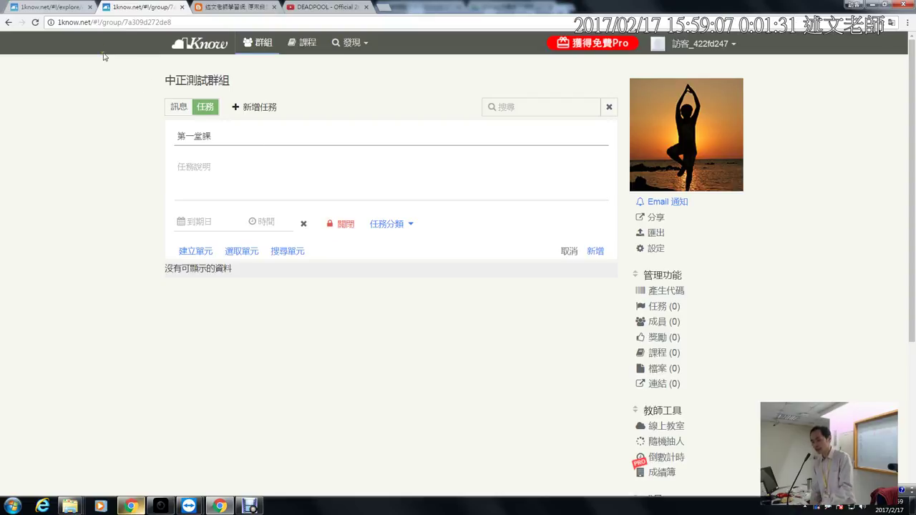
Switch to the 嶺東科大 group window, collapse the 地圖動畫 units and check which lesson tasks are open or closed.
key("alt+Tab")
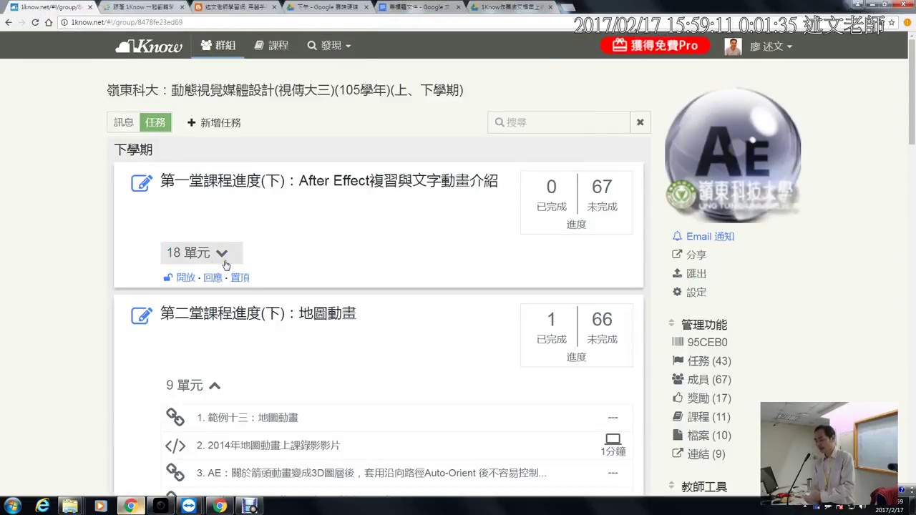
left_click(205, 387)
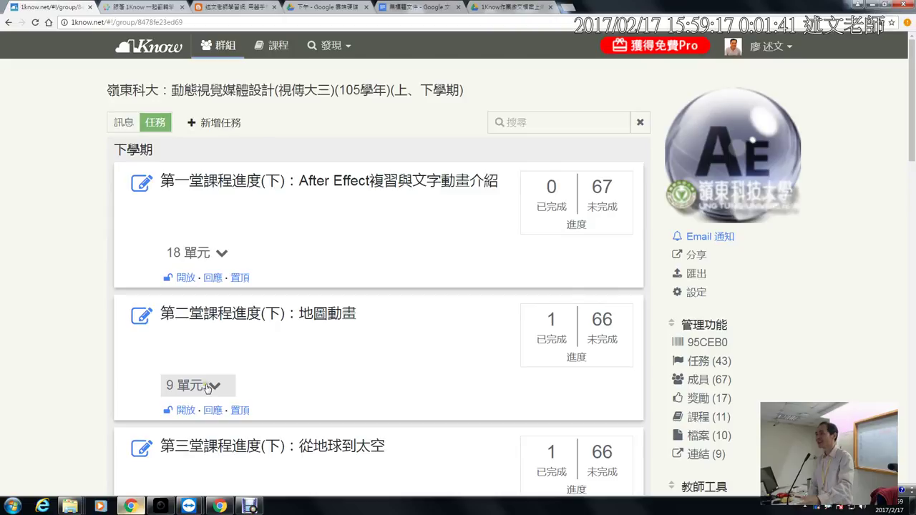
scroll(207, 387, "down", 7)
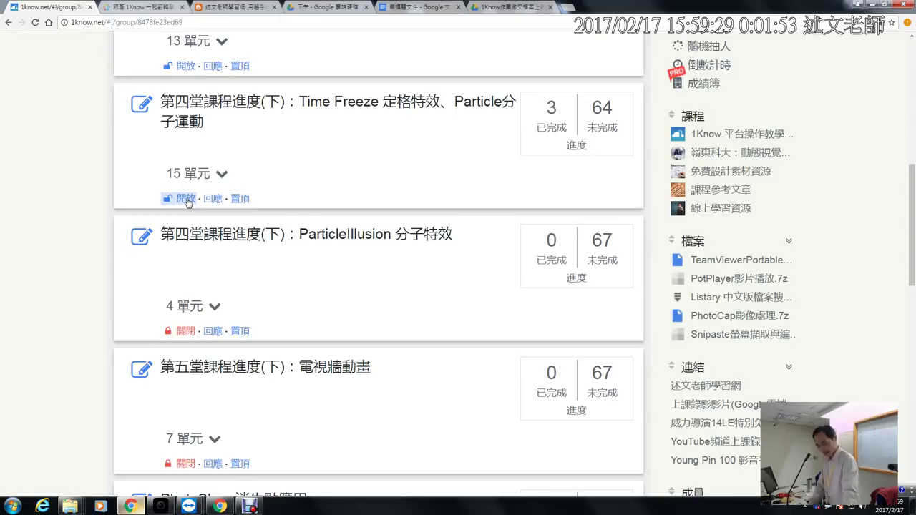
Switch back to the 中正測試群組 window and set the 第一堂課 task's status to 開放.
key("alt+Tab")
left_click(351, 226)
left_click(349, 224)
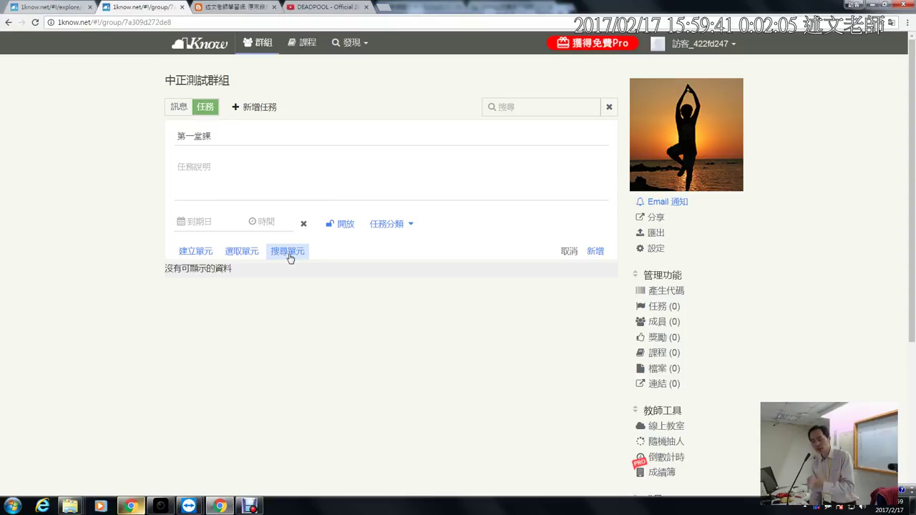
Search the units for "ipevo" and add the IPEVO Annotator unit to the 第一堂課 task.
left_click(351, 42)
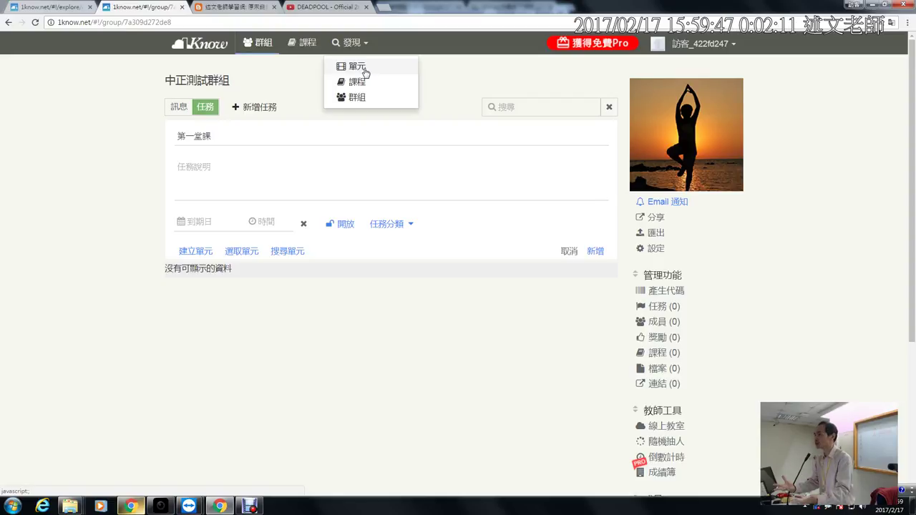
left_click(288, 251)
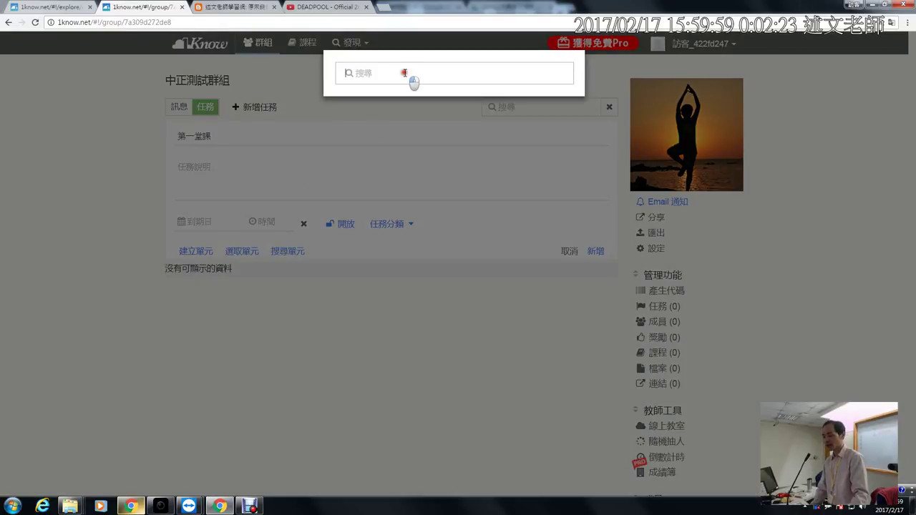
type("ip")
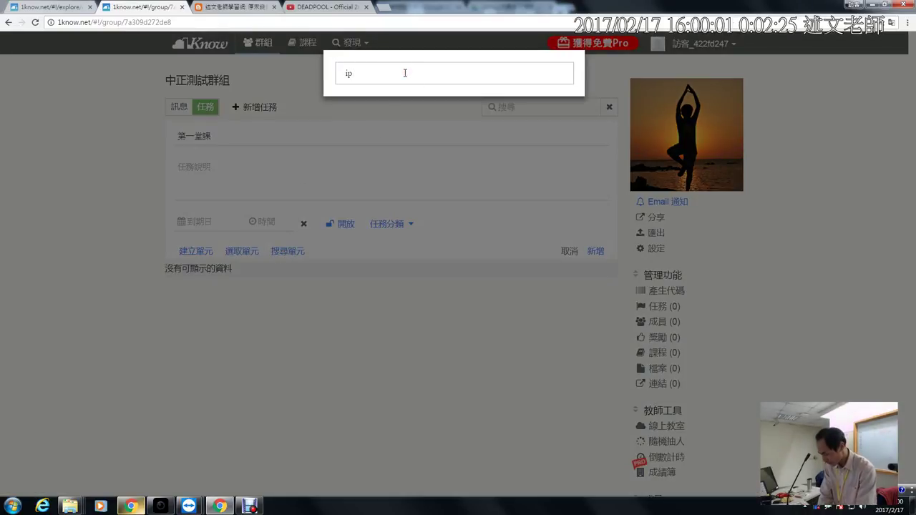
type("evo")
key("Return")
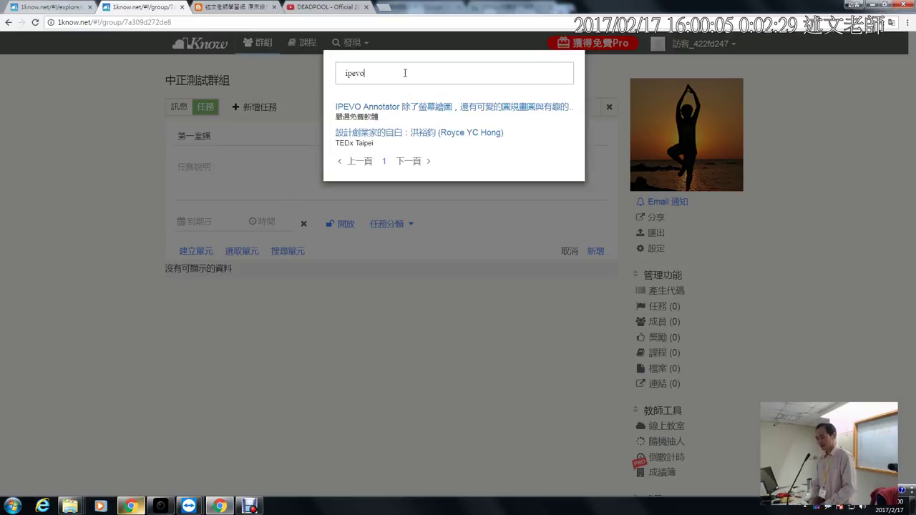
left_click(431, 107)
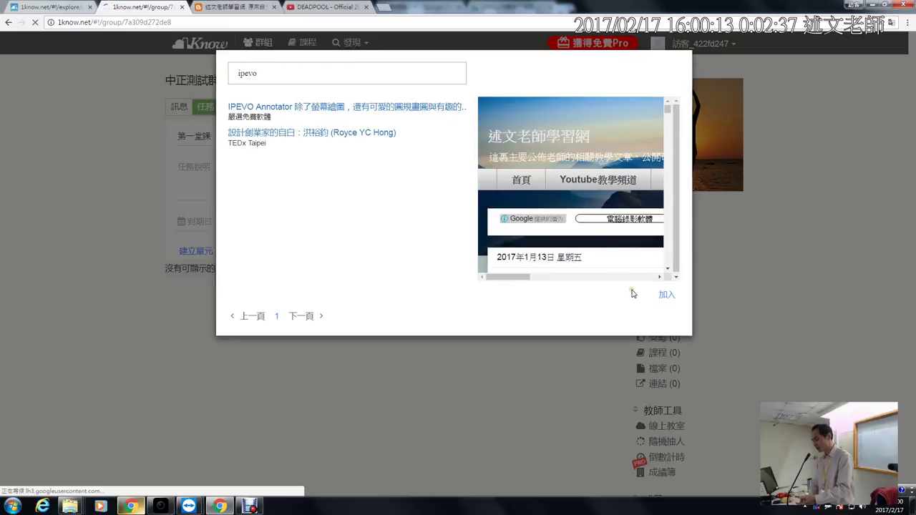
left_click(666, 296)
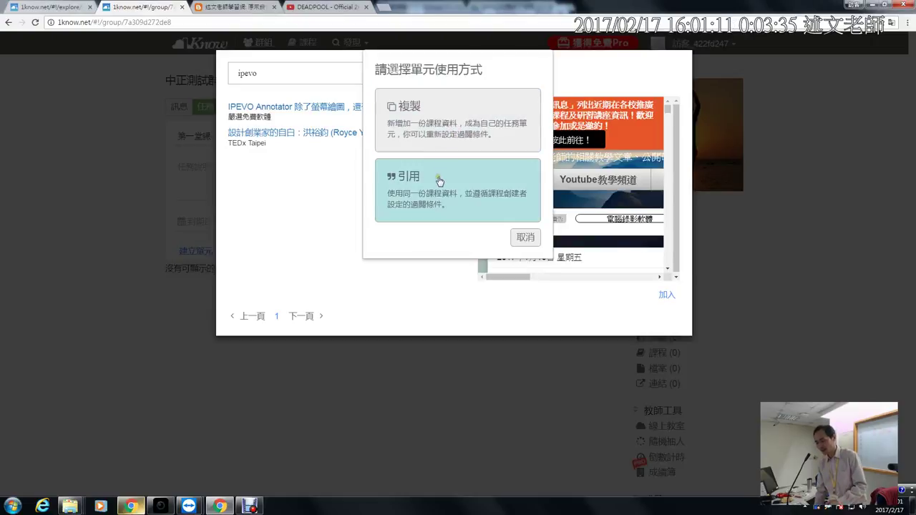
left_click(406, 359)
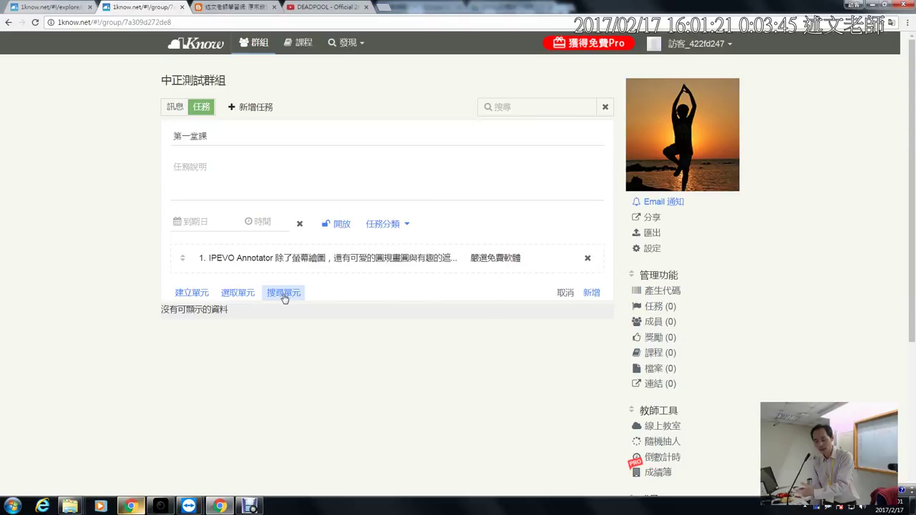
Open unit selection for the new task, and in the 嶺東科大 window open the 第四堂課程進度(下):Time Freeze task for editing.
left_click(238, 293)
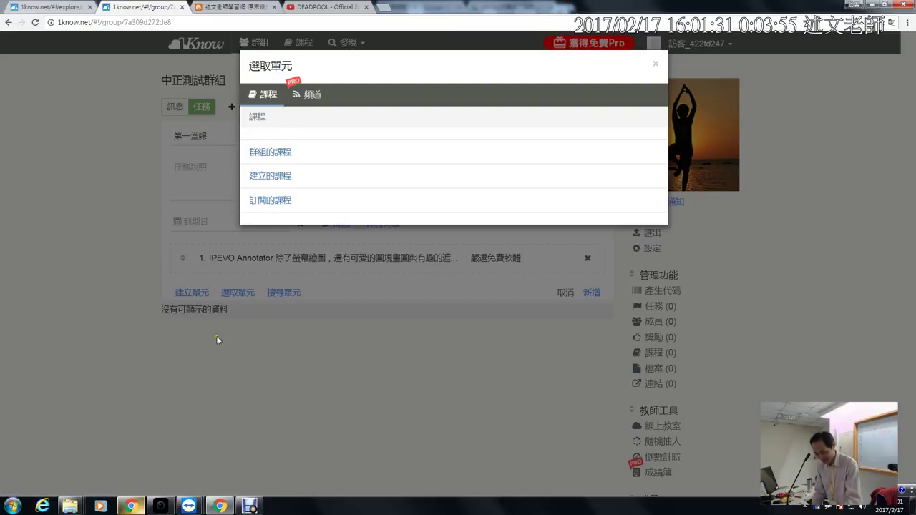
left_click(220, 507)
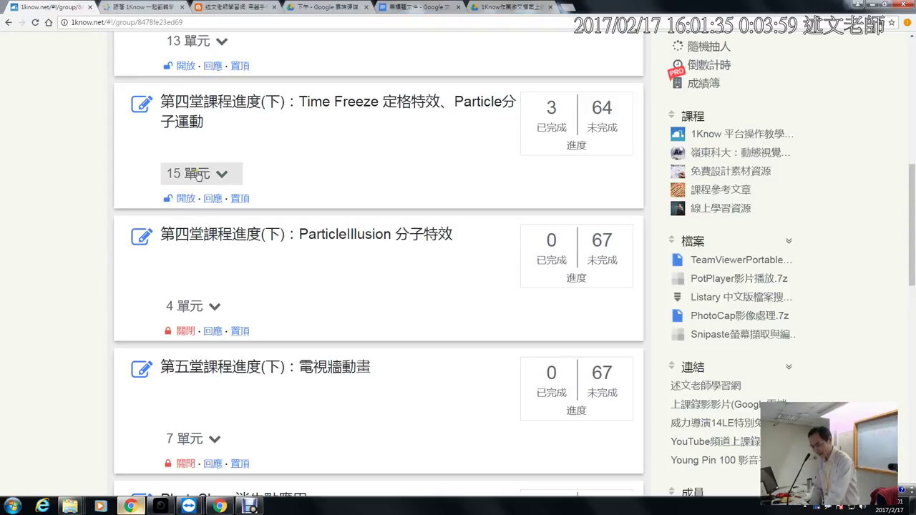
left_click(141, 105)
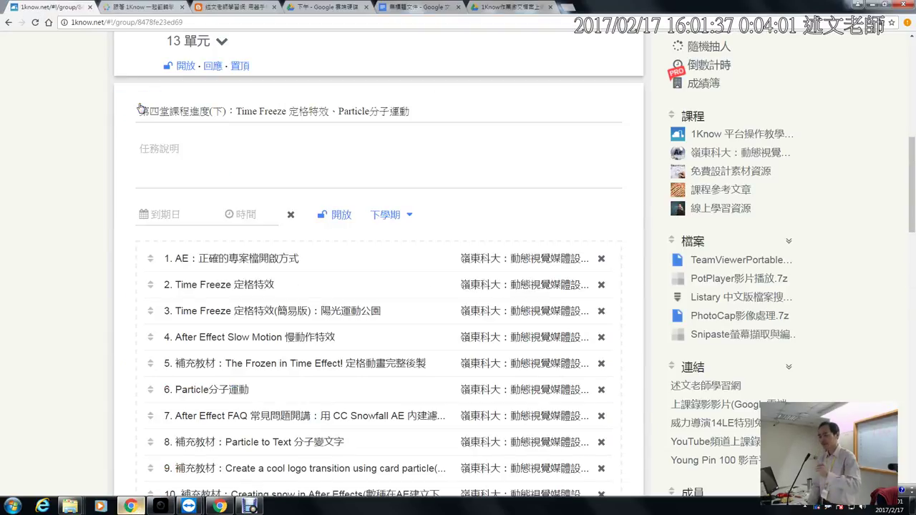
scroll(182, 185, "down", 3)
scroll(182, 184, "down", 3)
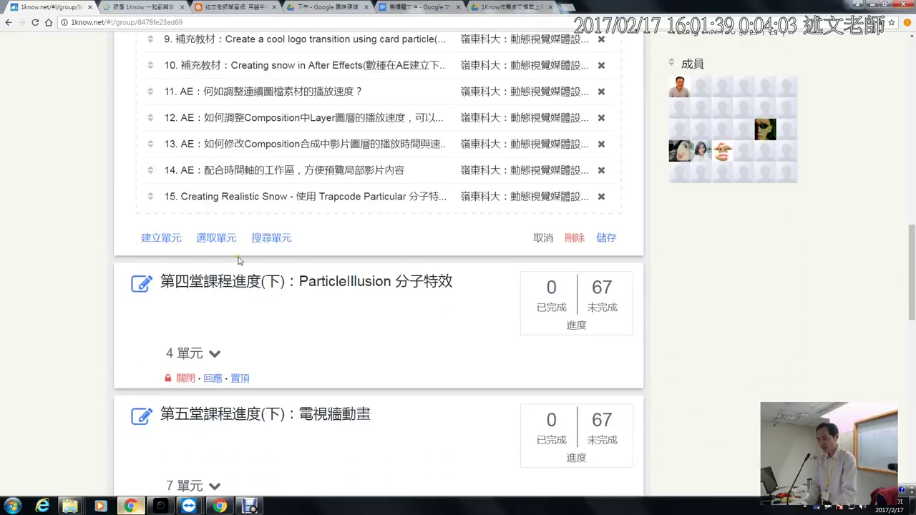
Open unit selection for the task being edited and list the units of the created course 多媒體網頁設計.
left_click(227, 237)
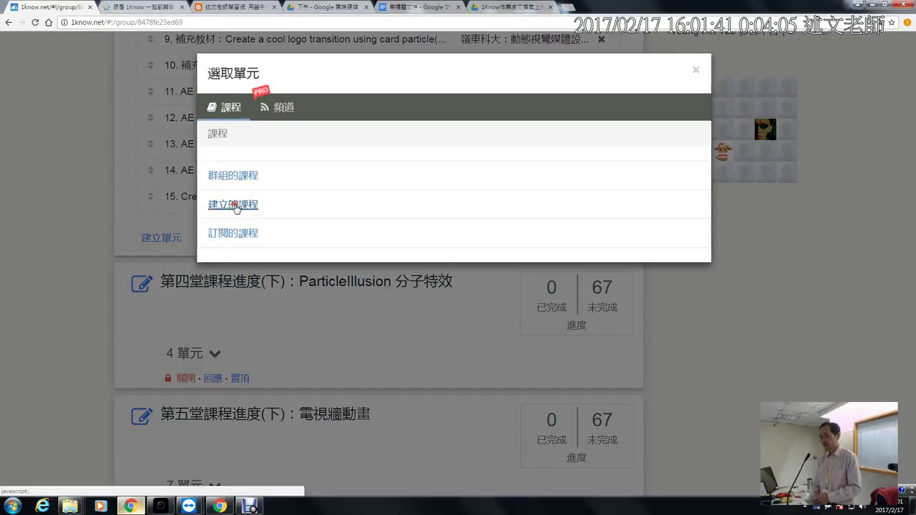
left_click(237, 206)
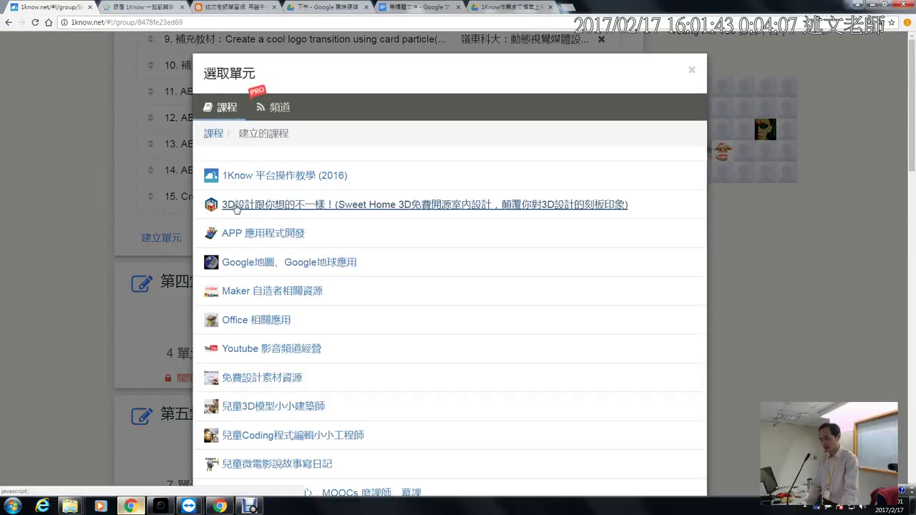
scroll(360, 252, "down", 5)
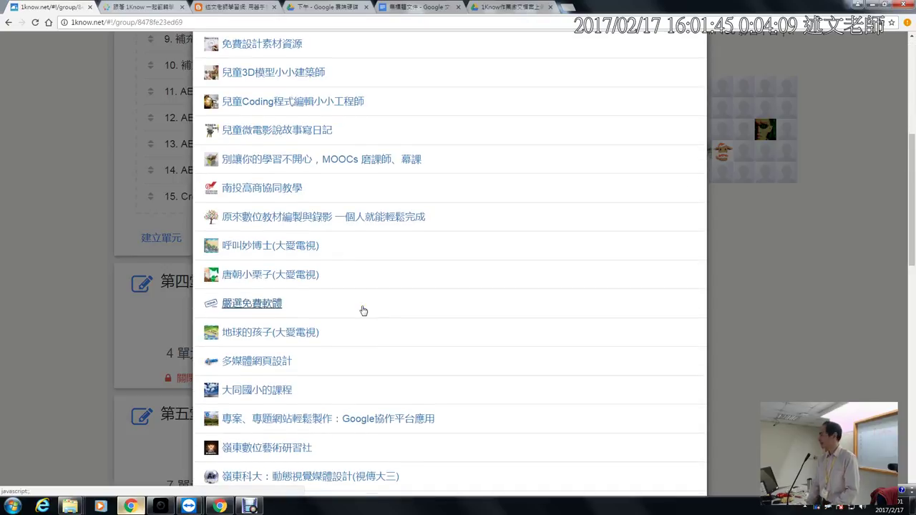
scroll(363, 311, "down", 3)
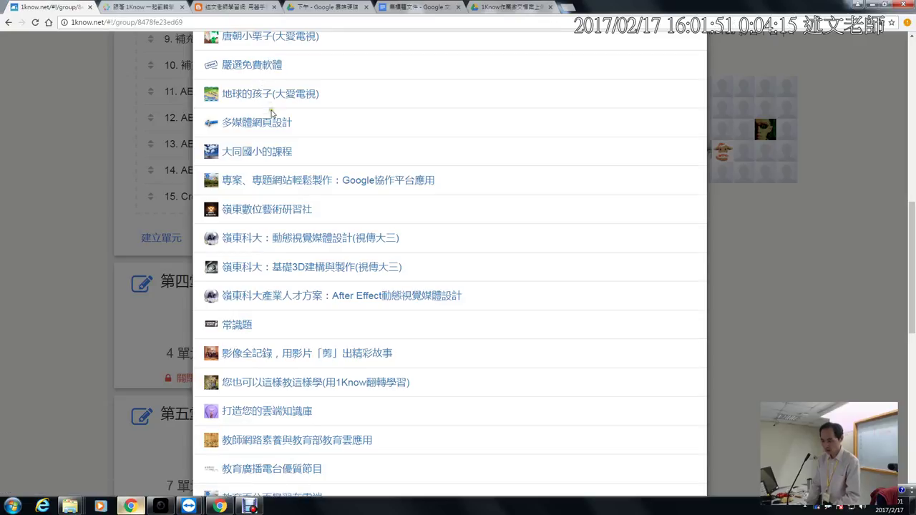
left_click(276, 130)
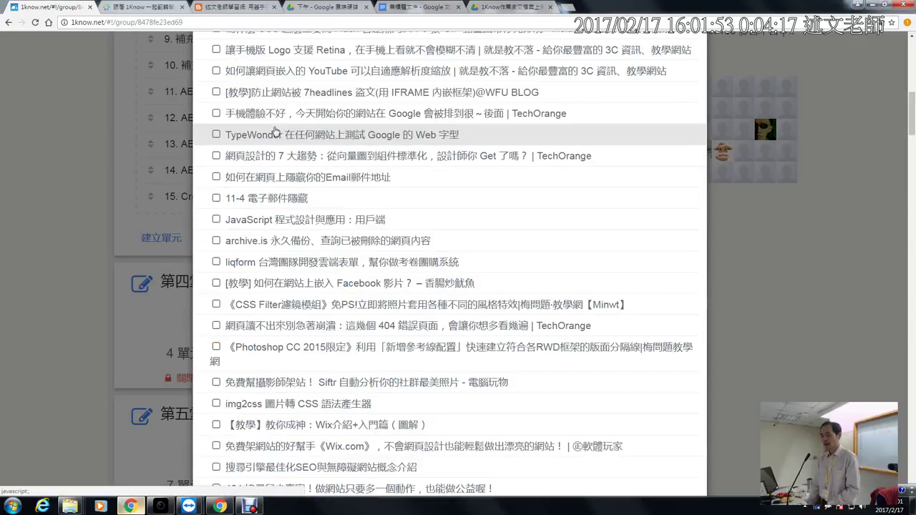
Select six alternating units of 多媒體網頁設計, from 手機體驗不好 to 網頁讀不出來別急著崩潰, and close the selection without adding them.
left_click(278, 115)
left_click(272, 134)
left_click(278, 197)
left_click(285, 242)
left_click(290, 284)
left_click(307, 327)
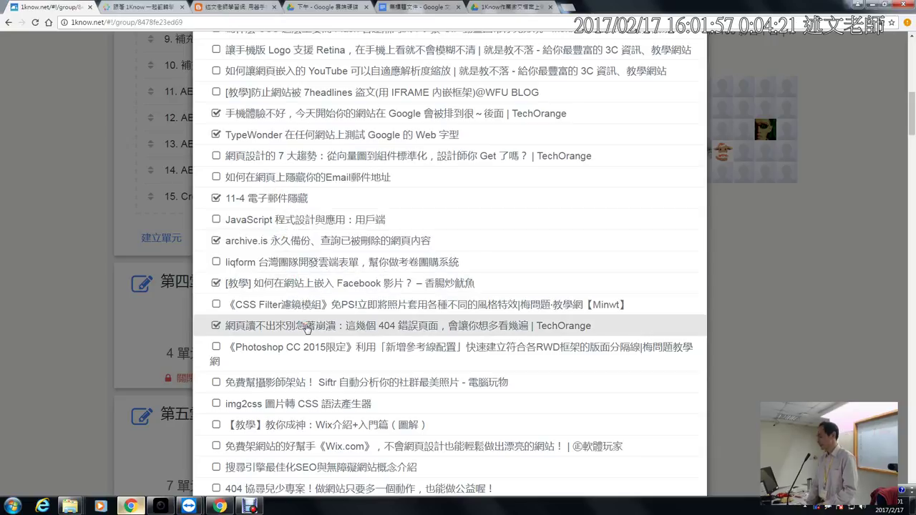
scroll(307, 326, "up", 10)
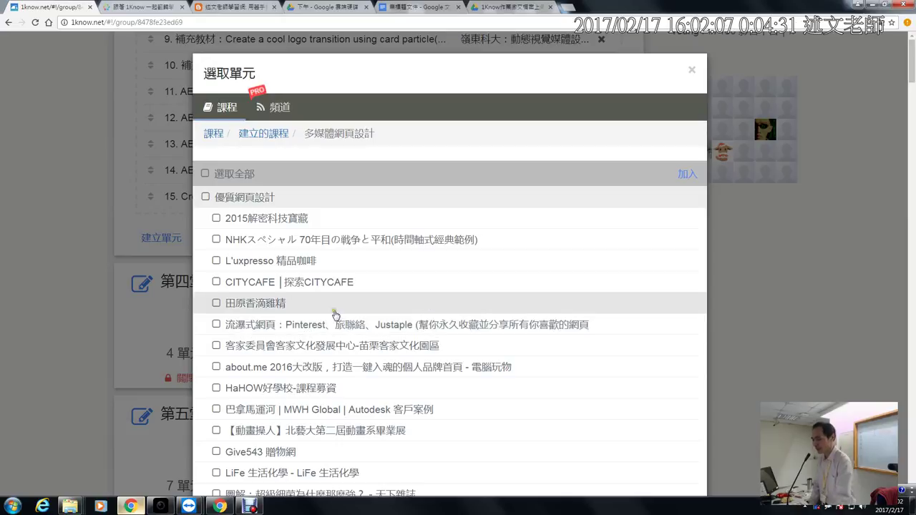
left_click(691, 70)
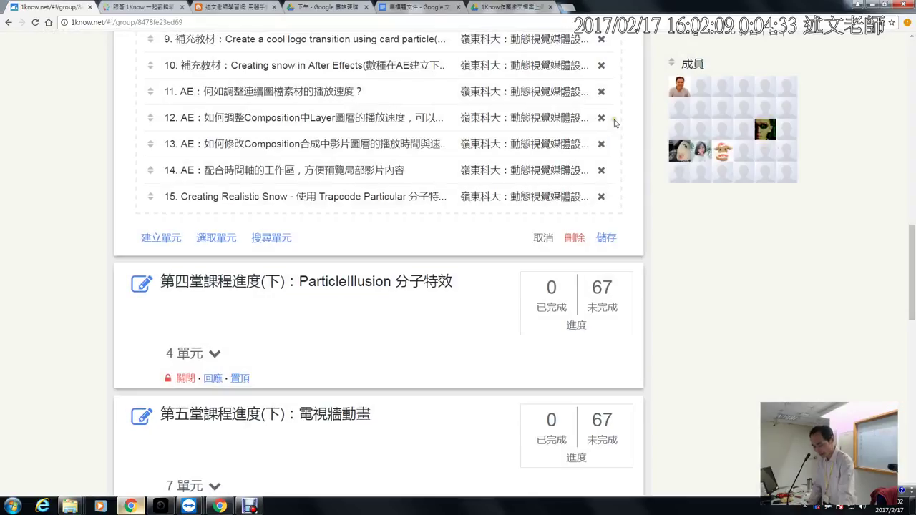
Switch back to the 中正測試群組 window, close its unit selection and create the 第一堂課 task.
key("alt+Tab")
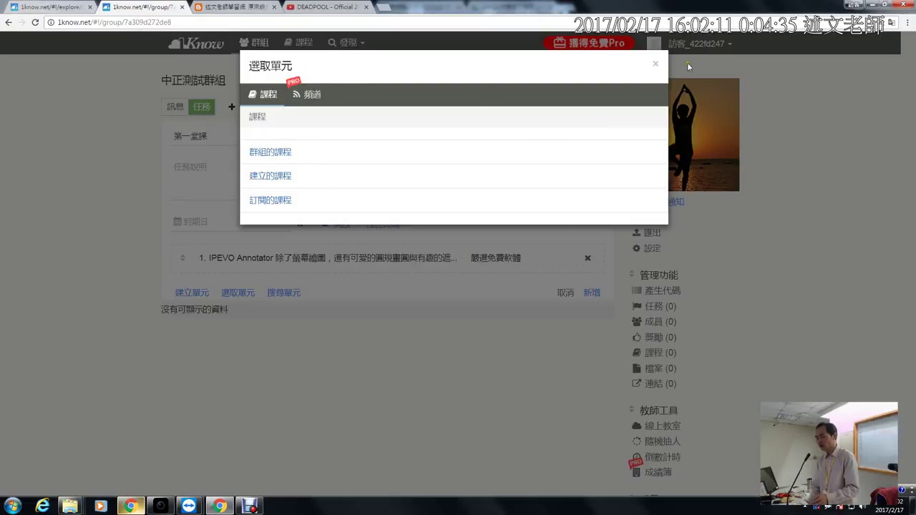
left_click(655, 65)
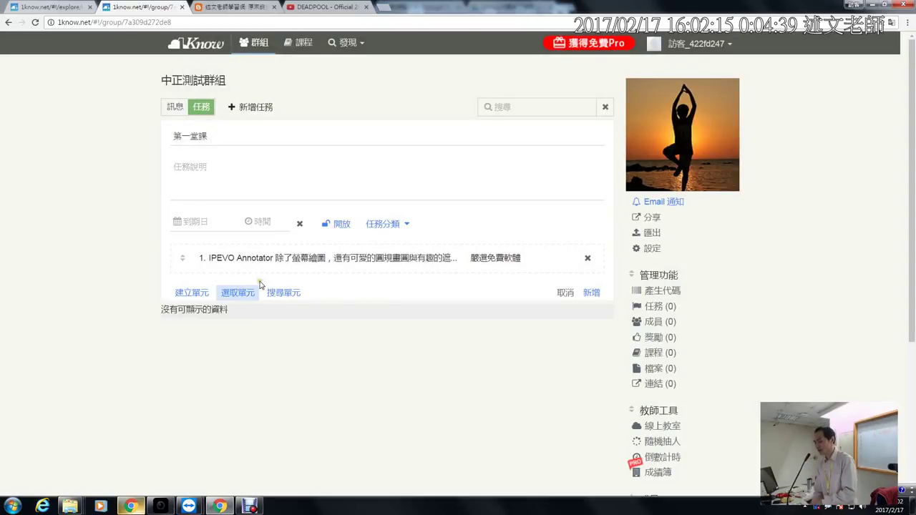
left_click(592, 292)
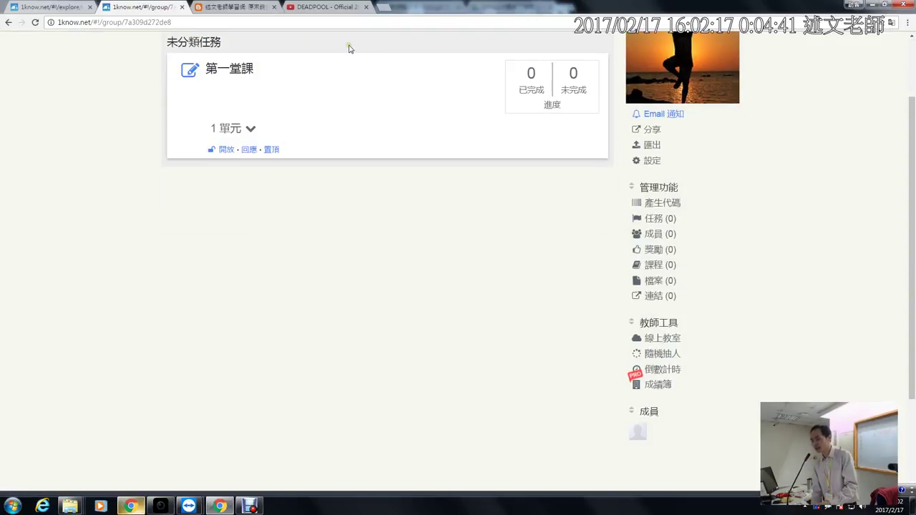
Open the course discovery page and list all courses under 最新發佈.
scroll(349, 49, "up", 3)
left_click(357, 45)
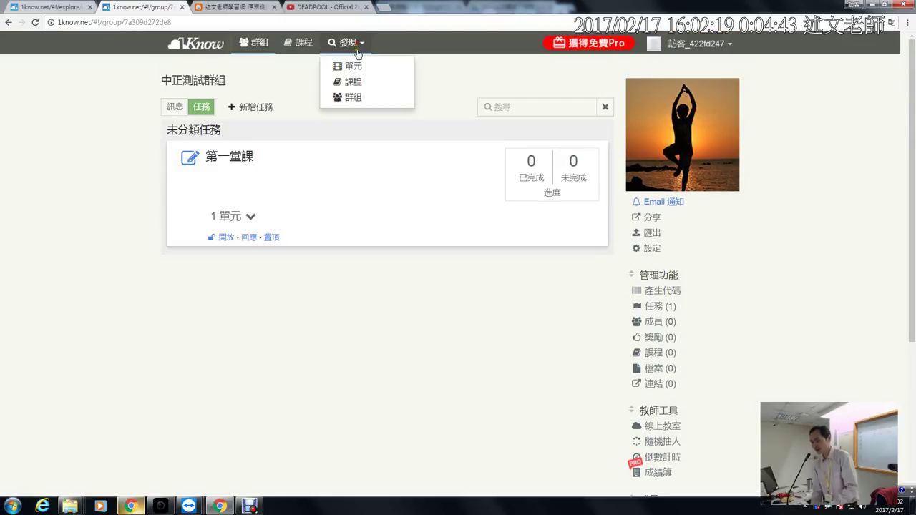
left_click(354, 81)
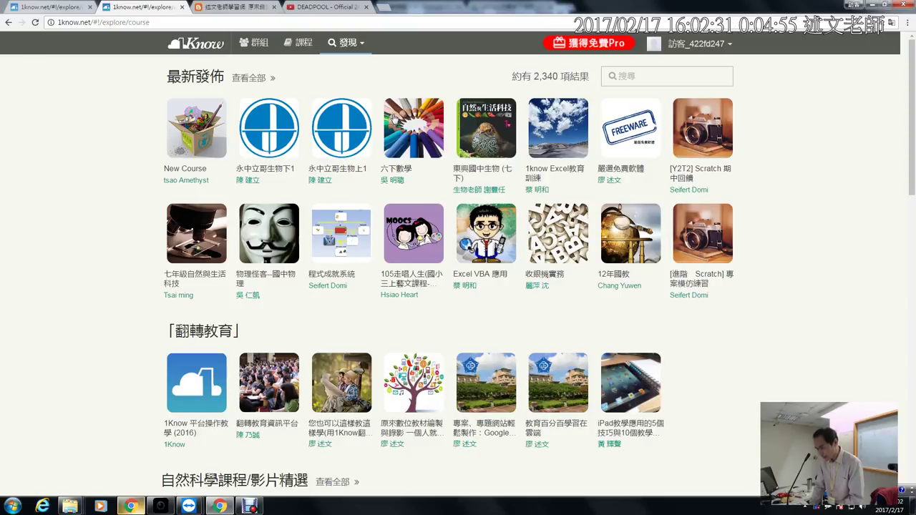
left_click(252, 79)
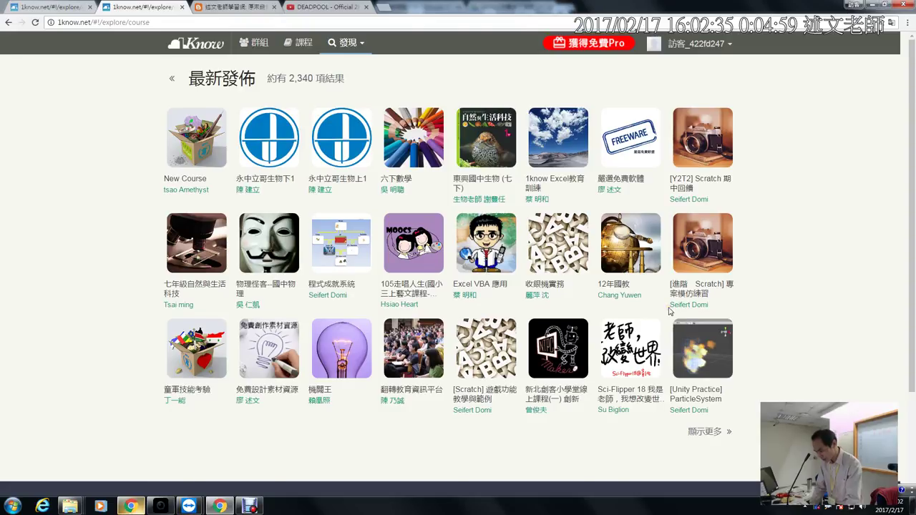
Expand the 最新發佈 list twice with more courses and look through them.
scroll(669, 310, "down", 3)
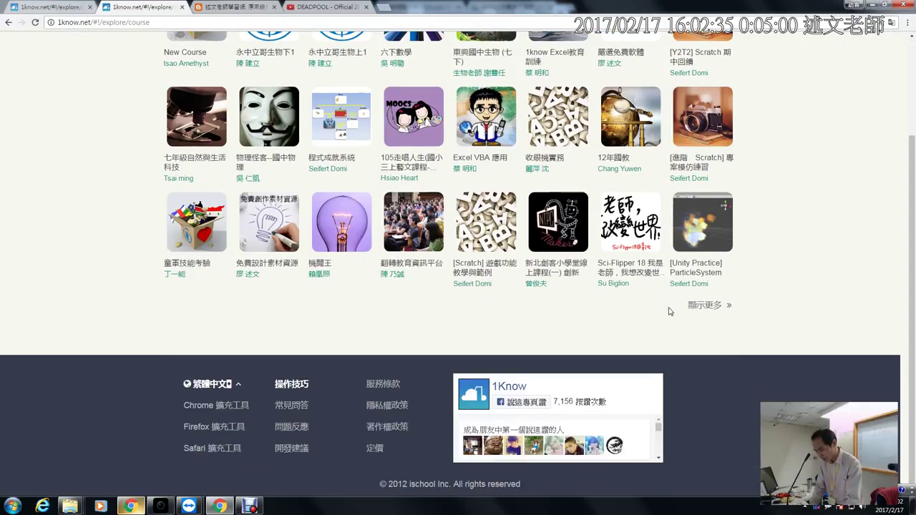
left_click(711, 306)
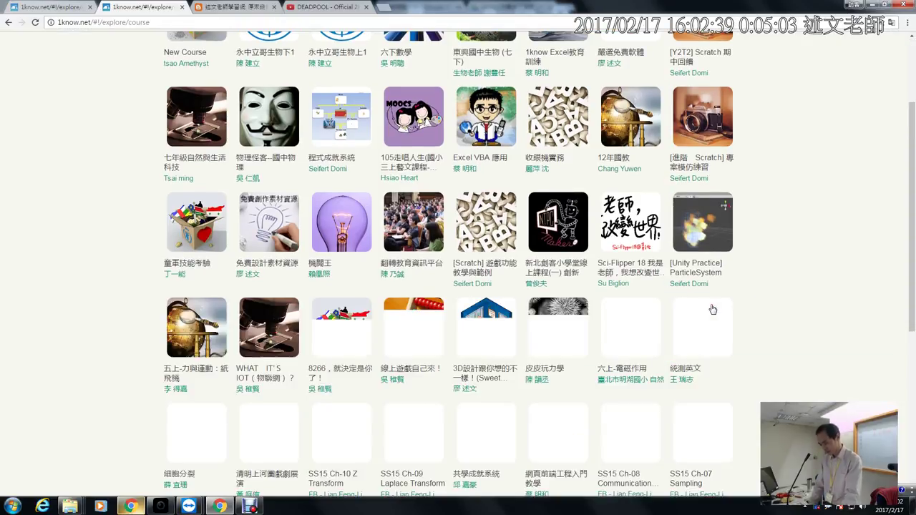
scroll(712, 310, "down", 3)
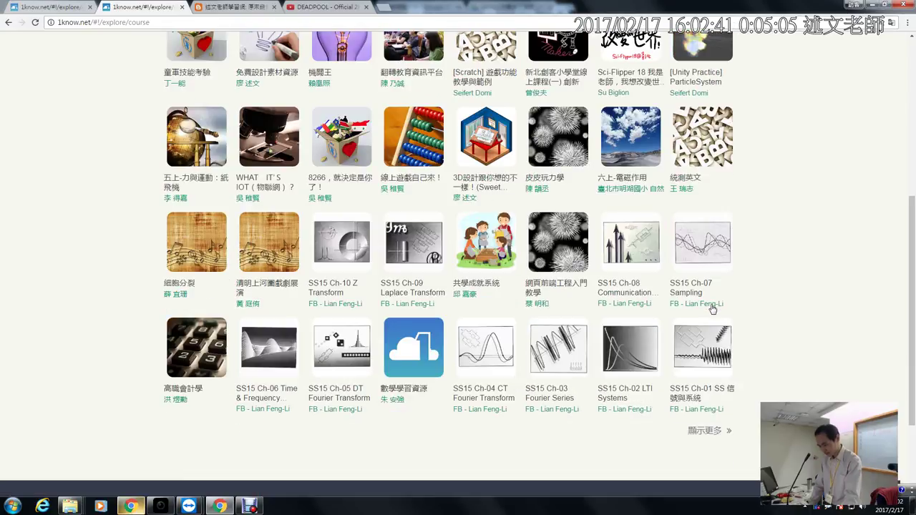
scroll(712, 309, "down", 2)
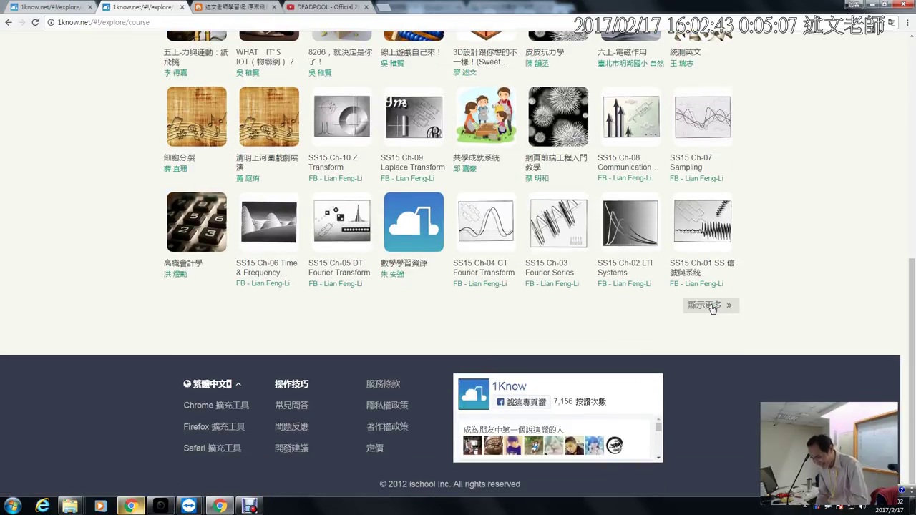
left_click(721, 309)
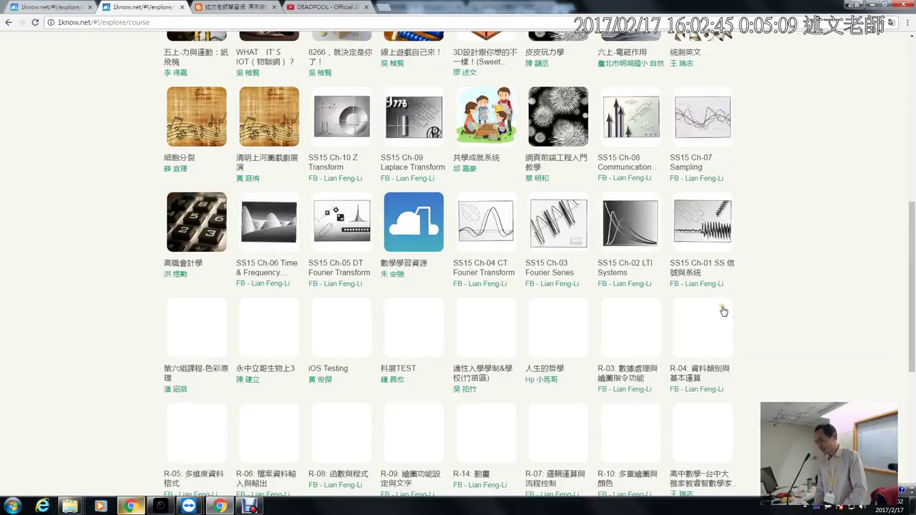
scroll(688, 250, "up", 6)
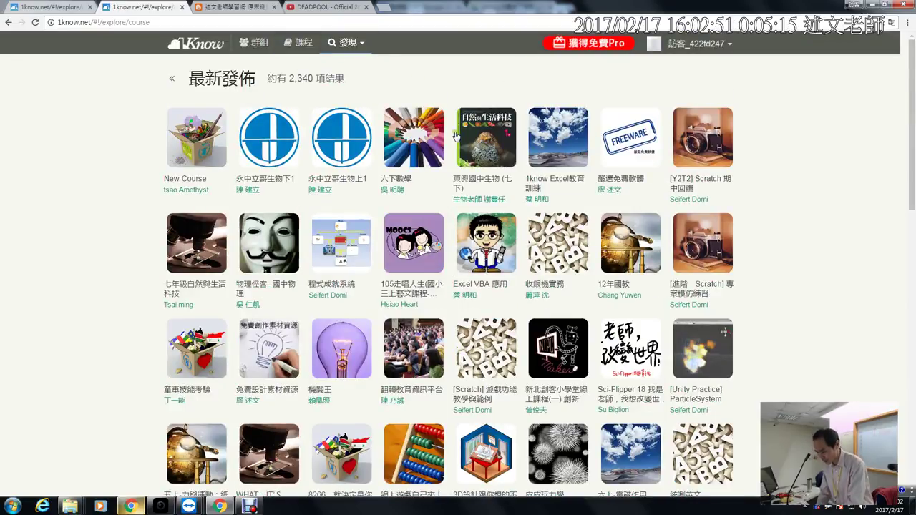
Find the 人生的哲學 course in the 最新發佈 list and subscribe to it.
scroll(458, 142, "down", 10)
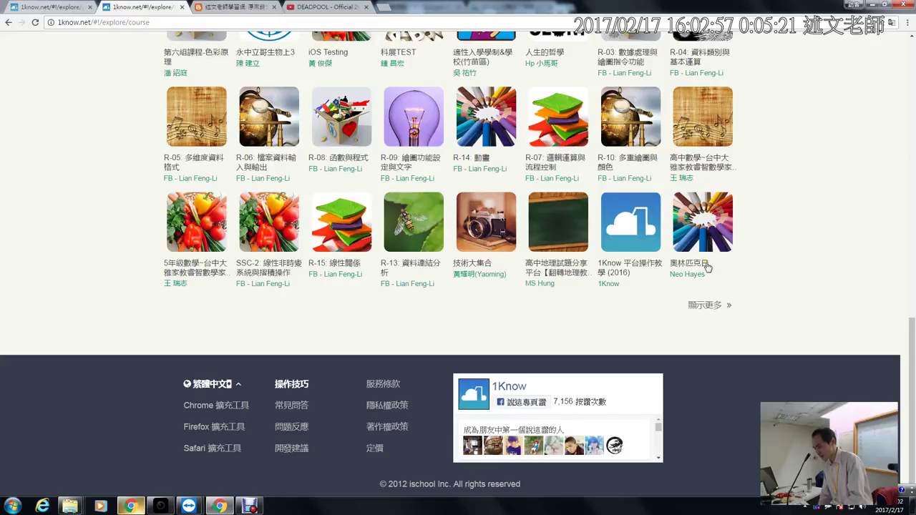
scroll(664, 242, "up", 2)
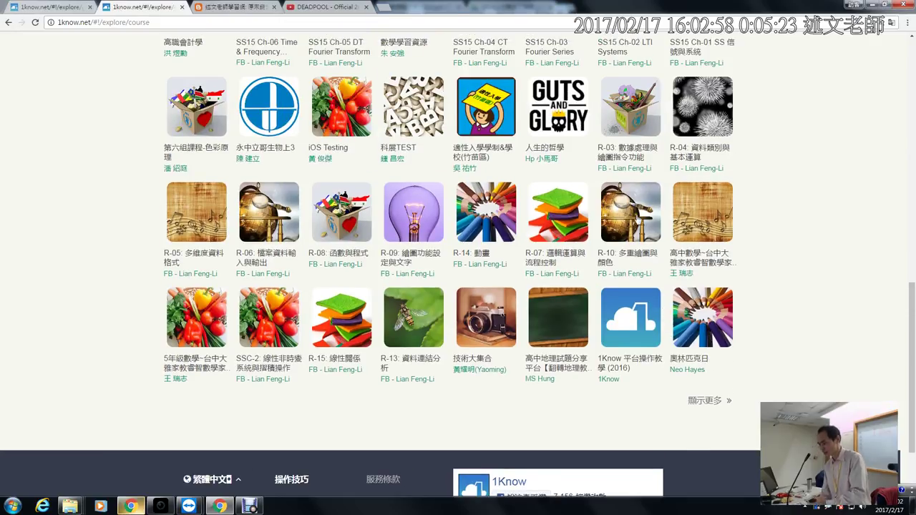
left_click(562, 101)
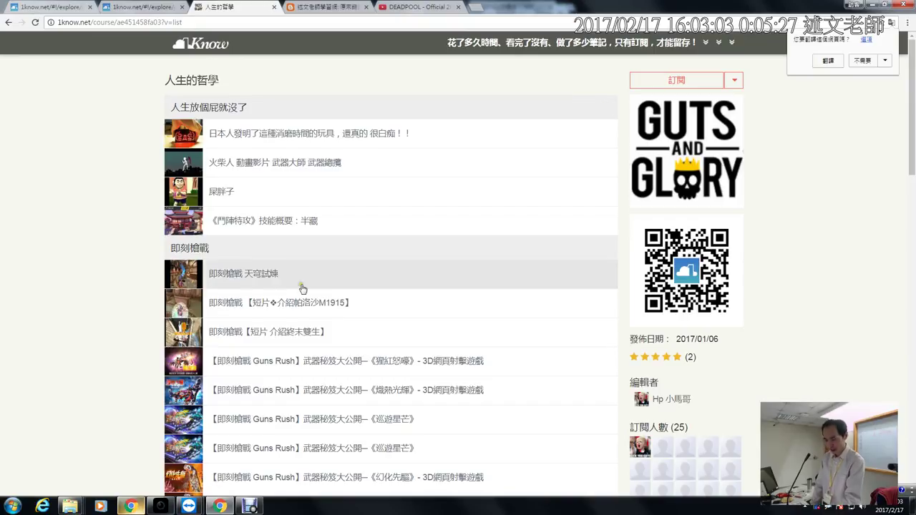
left_click(654, 81)
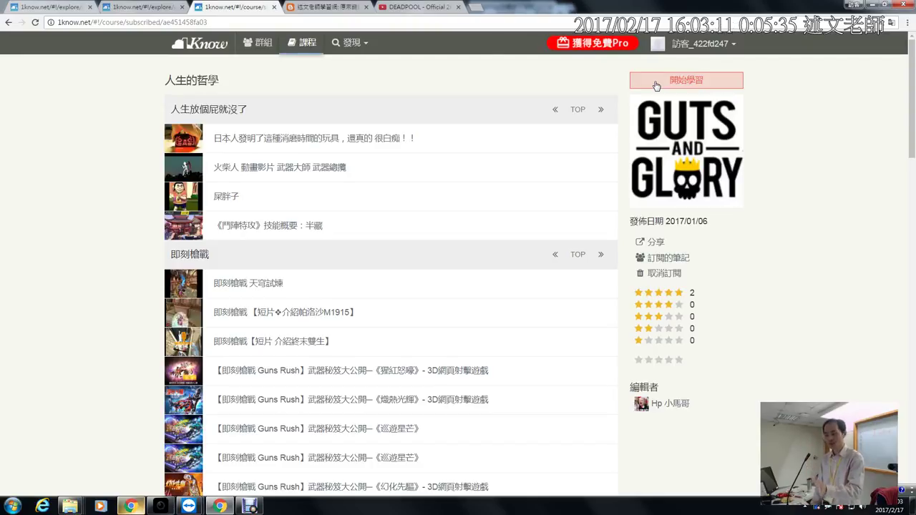
Return to the tasks of the 中正測試群組 group and open the 第一堂課 task for editing.
left_click(264, 45)
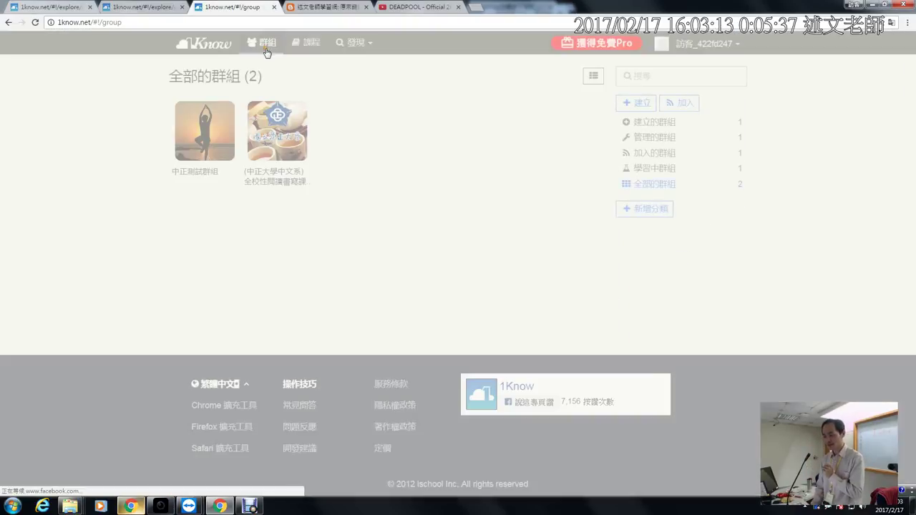
left_click(290, 154)
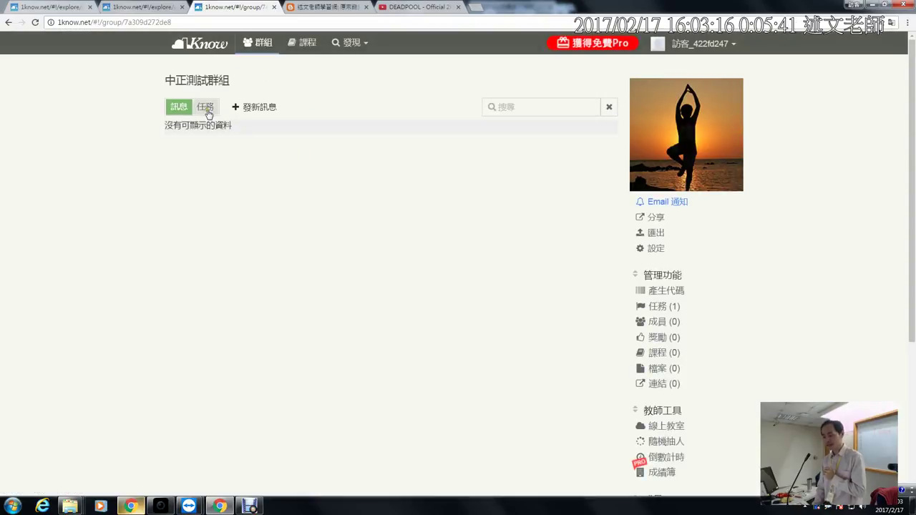
left_click(206, 110)
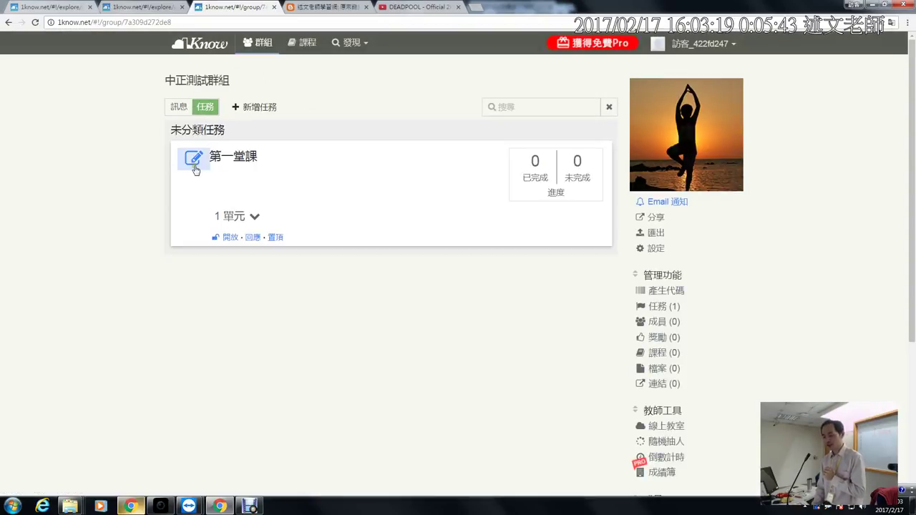
left_click_drag(177, 145, 203, 181)
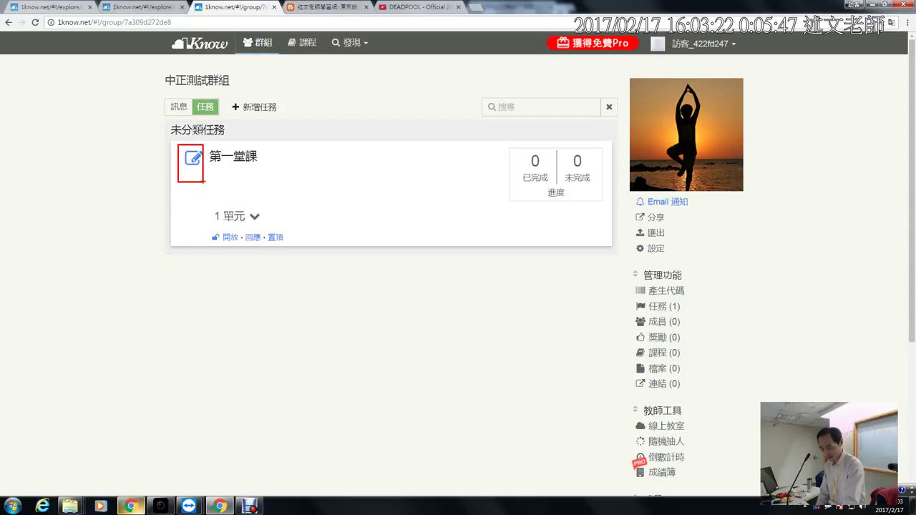
left_click(193, 157)
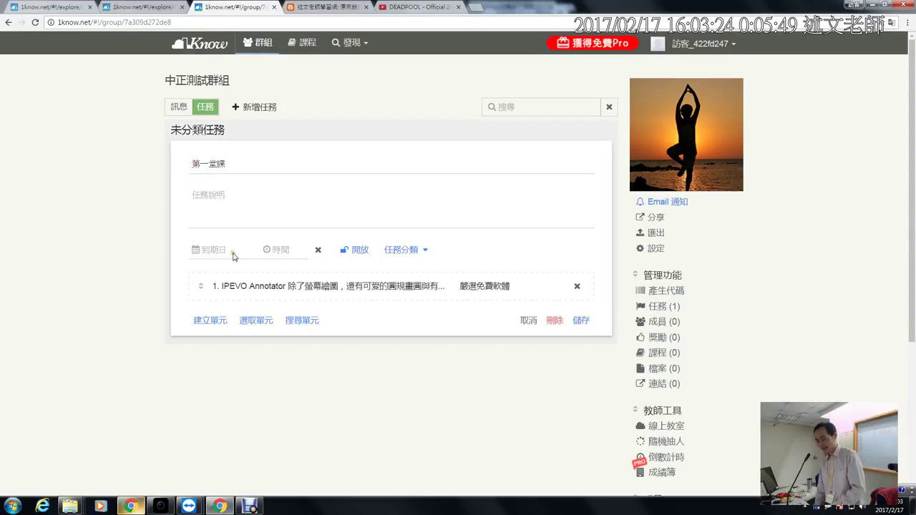
Open unit selection for the task and list the units of the subscribed course 人生的哲學.
left_click(256, 320)
left_click(270, 202)
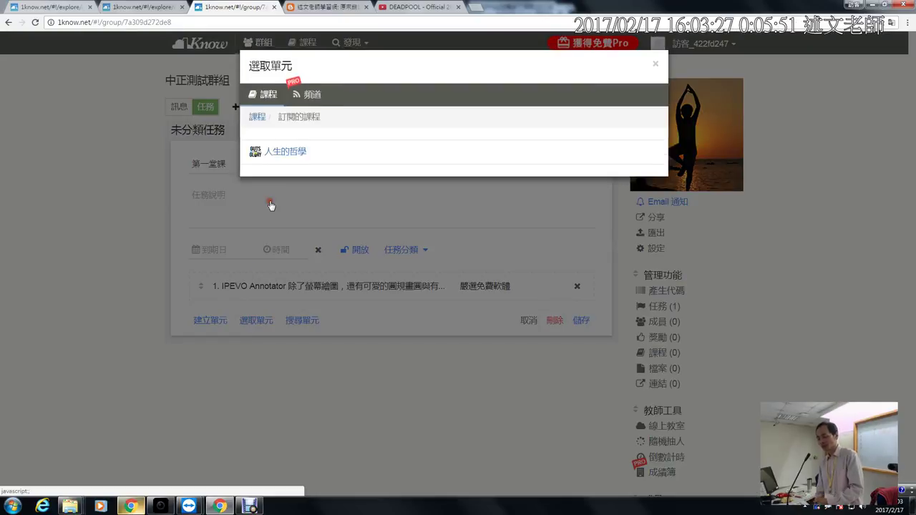
left_click(281, 154)
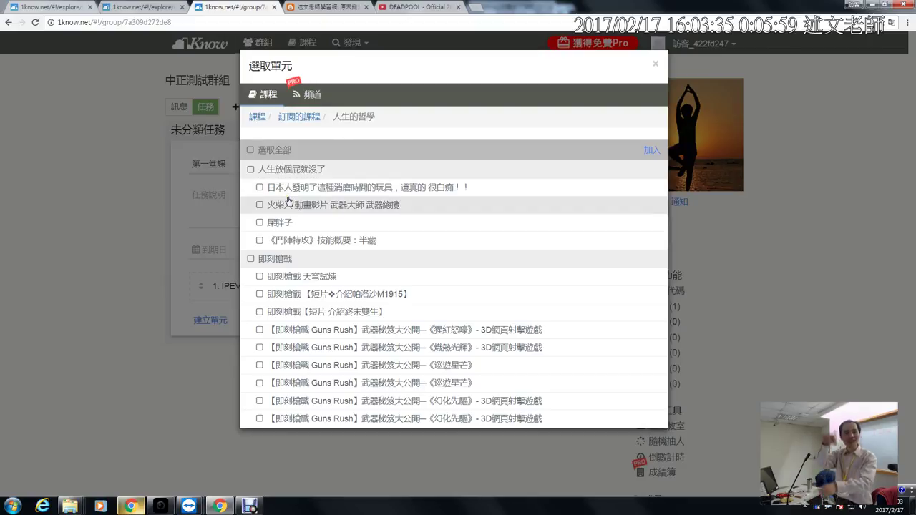
Add the whole 人生放個屁就沒了 section plus 即刻槍戰 天穹試煉 and 即刻槍戰【短片 介紹終末雙生】 to the task and save it.
left_click(250, 171)
left_click(259, 276)
left_click(260, 313)
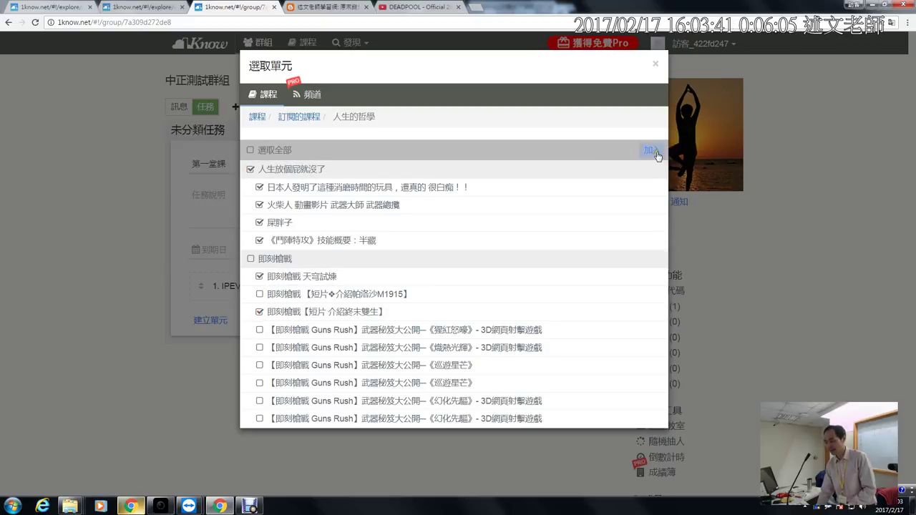
left_click(654, 152)
left_click(465, 193)
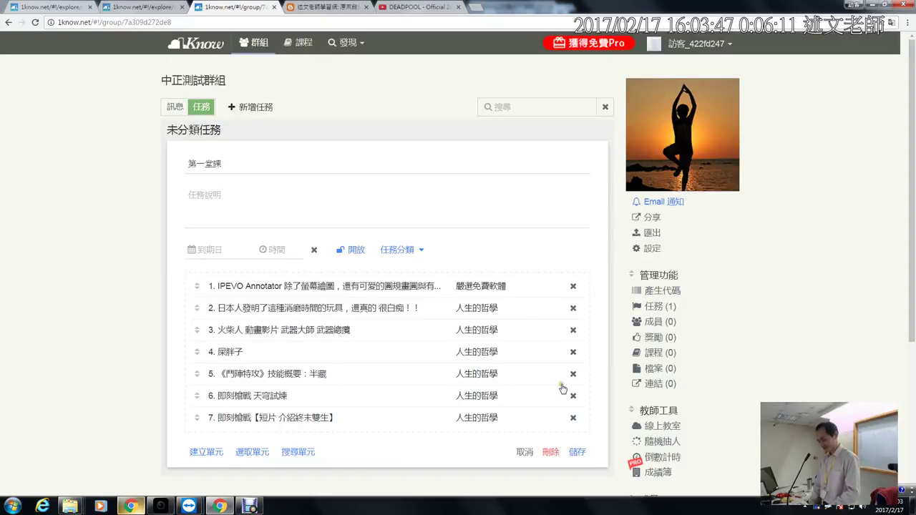
left_click(577, 452)
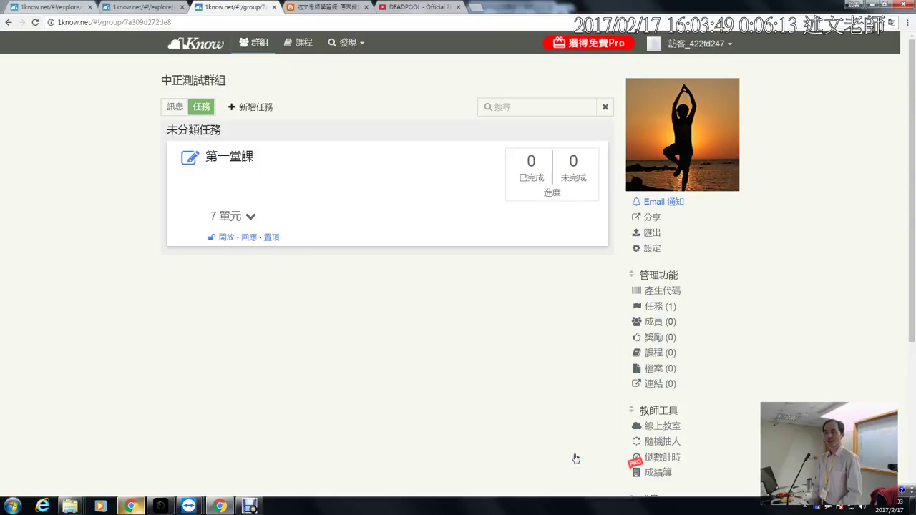
Open the 第一堂課 task for editing, start creating a new unit and view the additional unit types.
left_click(188, 160)
scroll(385, 369, "down", 2)
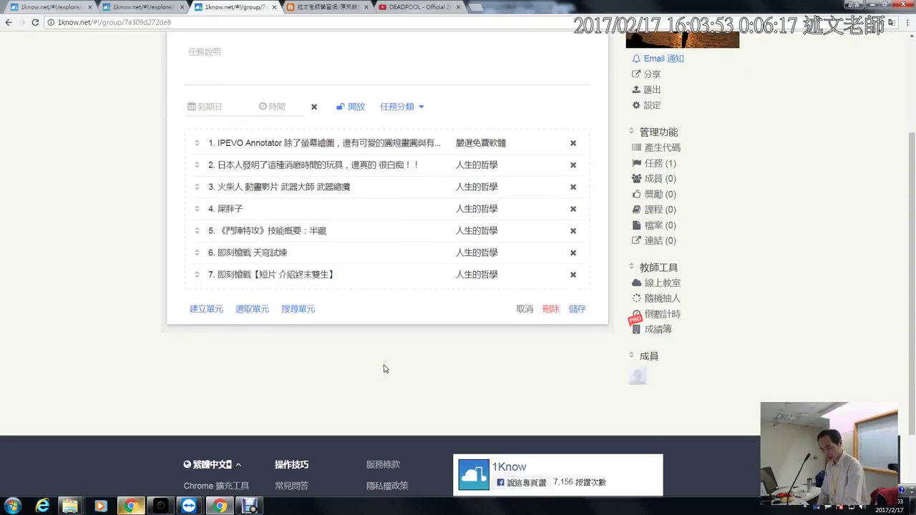
left_click_drag(275, 298, 330, 330)
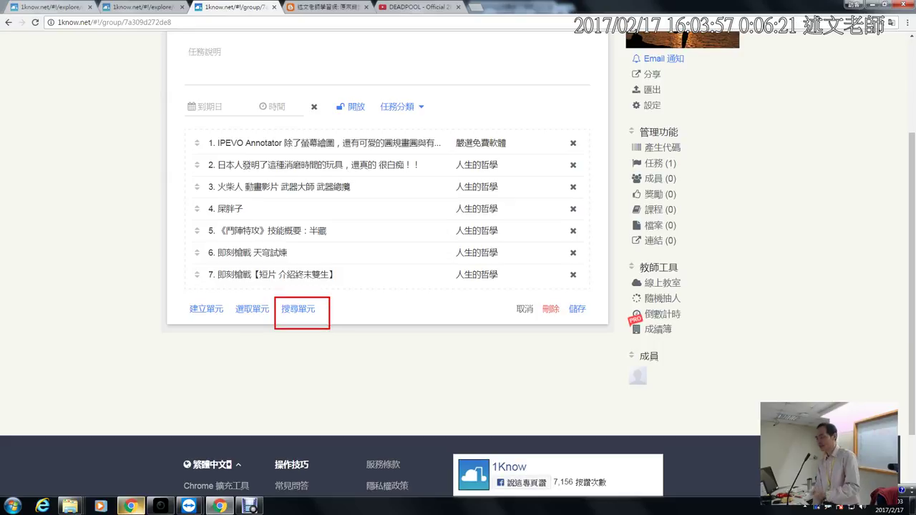
left_click_drag(229, 296, 275, 326)
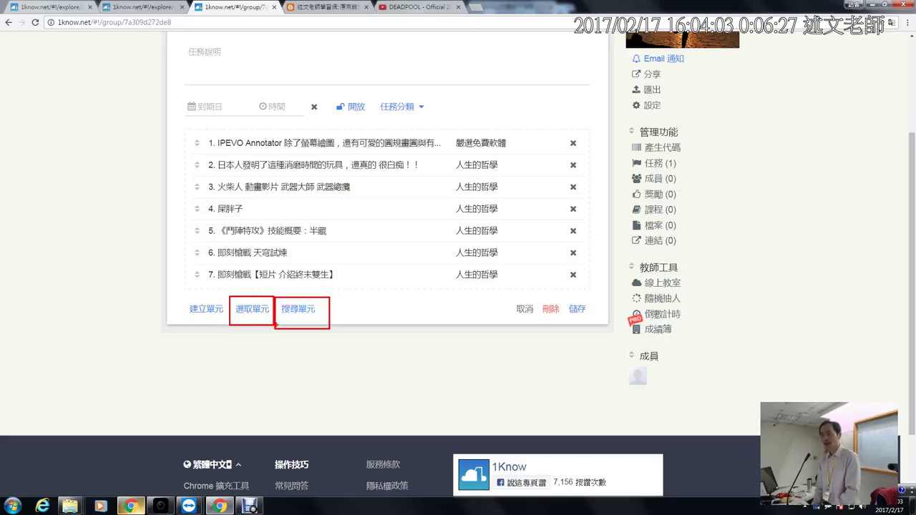
key("e")
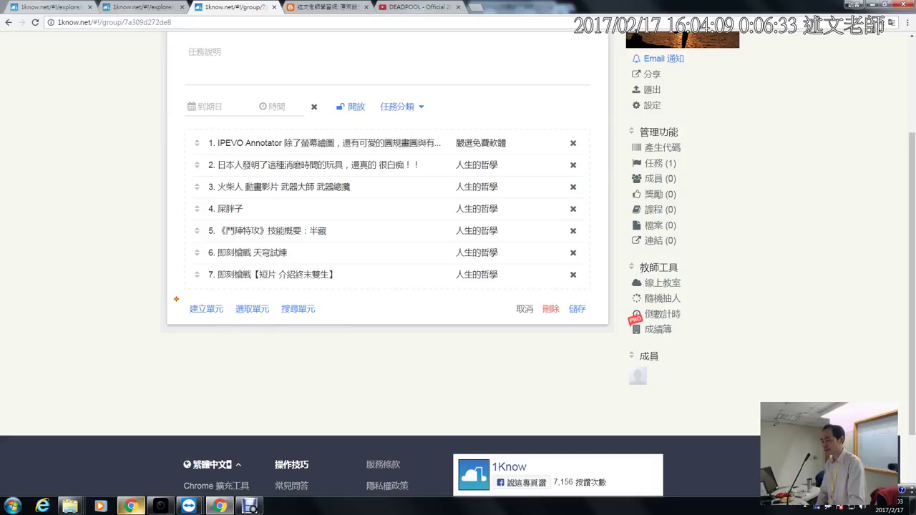
left_click_drag(176, 300, 241, 329)
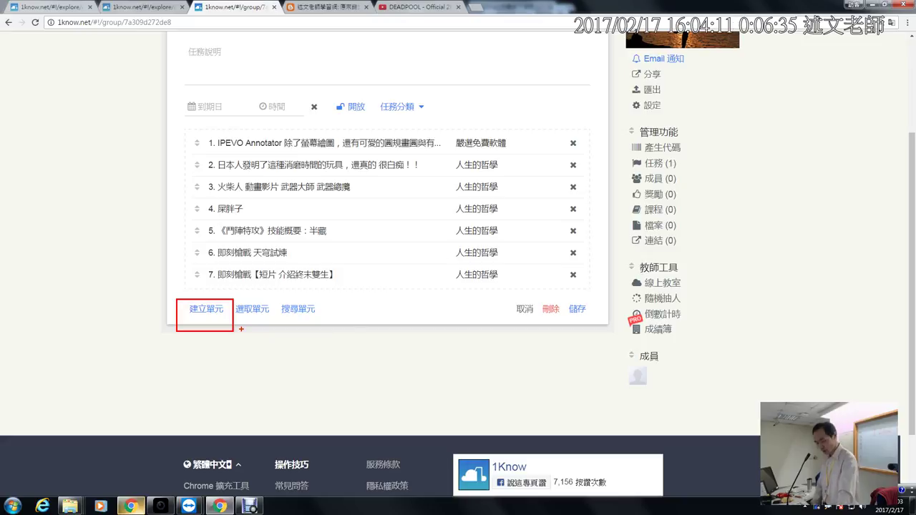
key("e")
left_click(207, 311)
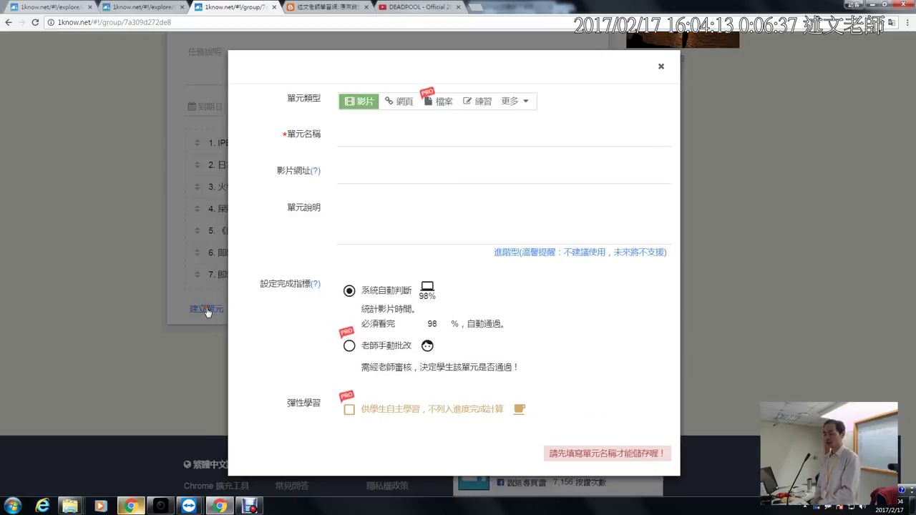
left_click(525, 103)
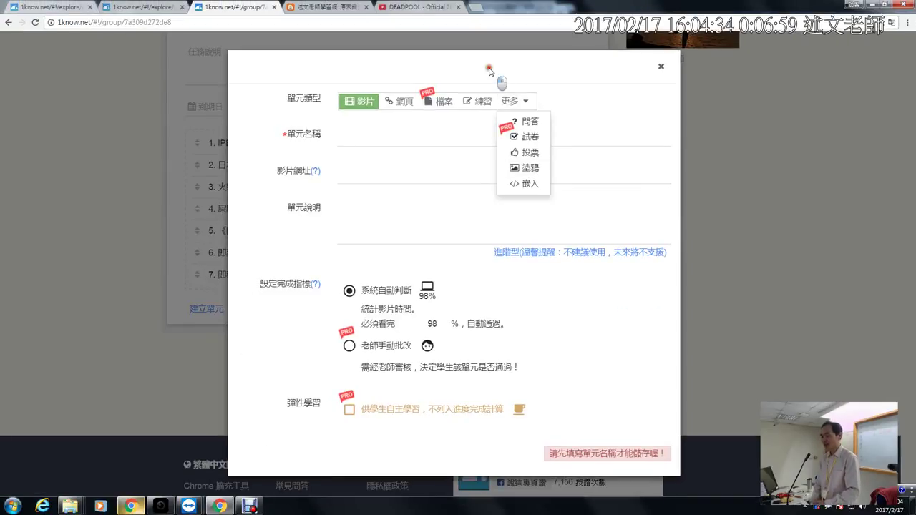
left_click(462, 37)
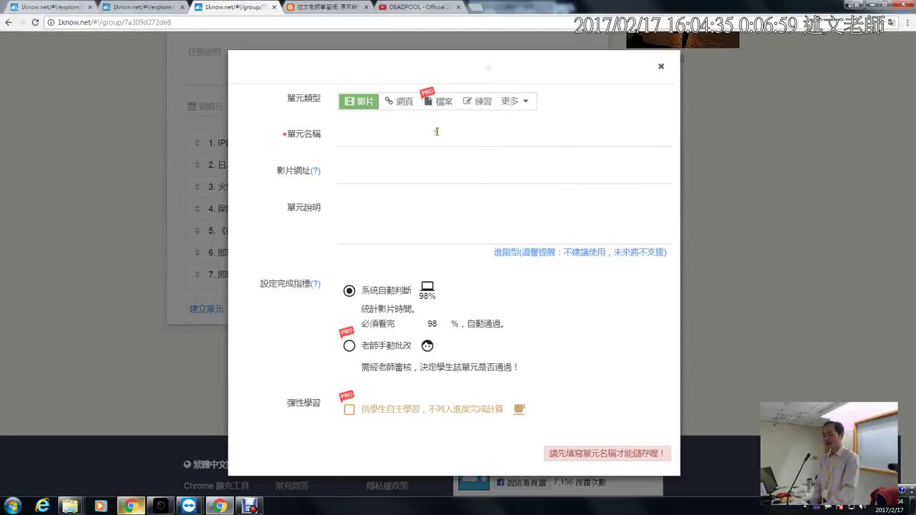
Switch to YouTube, open the video 电影武侠片 2016 年中國電影武打動作, pause it and copy its web address.
left_click(429, 8)
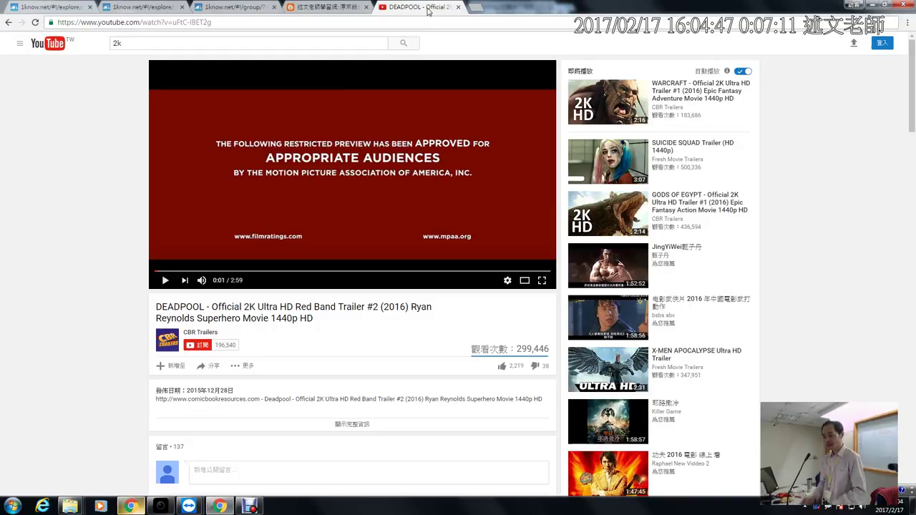
left_click(239, 22)
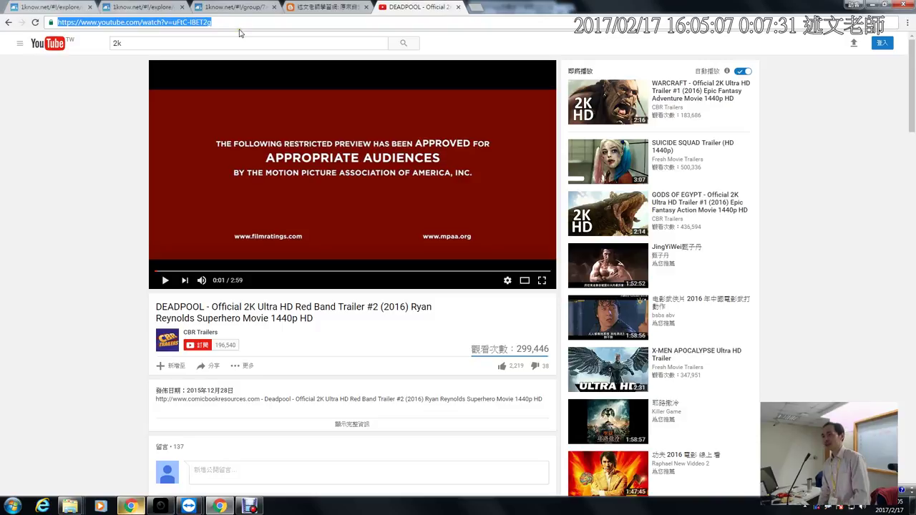
triple_click(335, 309)
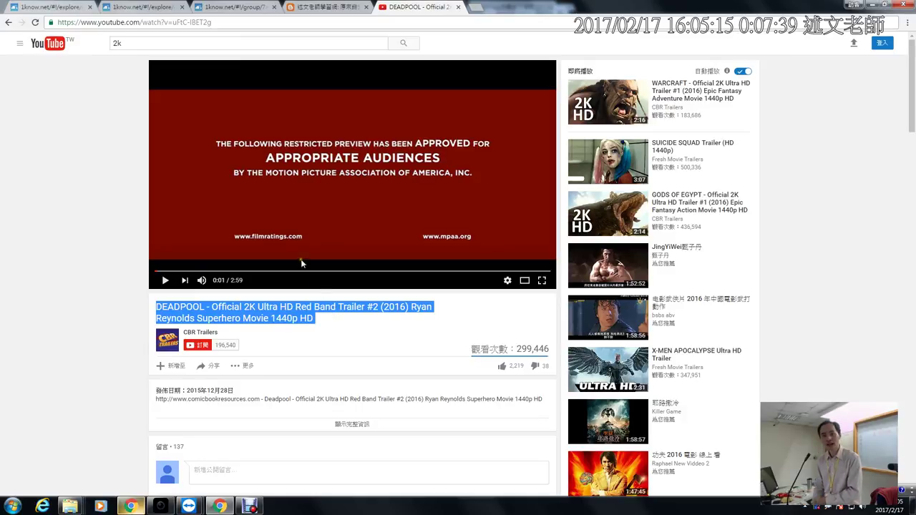
left_click(228, 20)
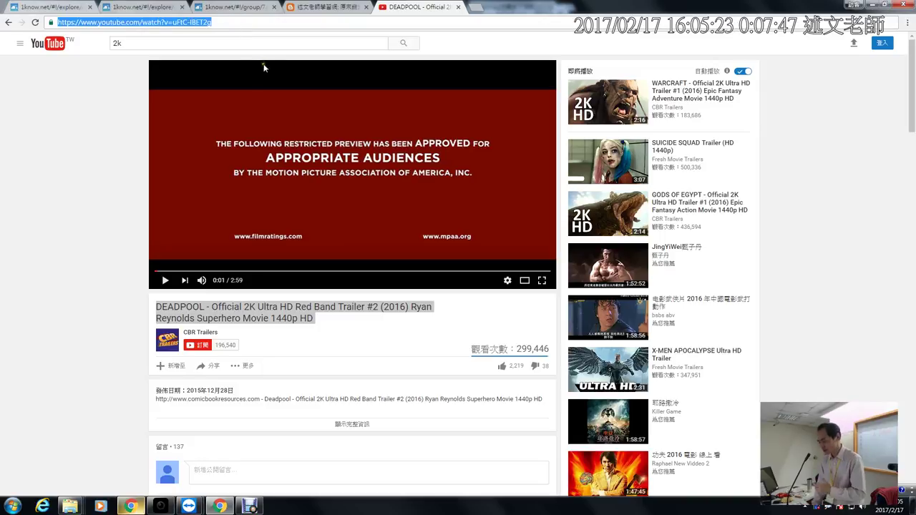
left_click(665, 303)
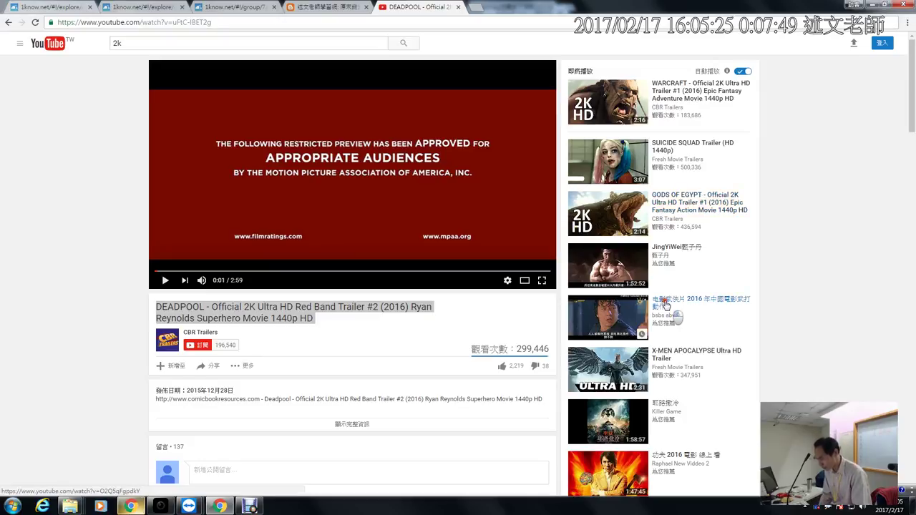
left_click(665, 303)
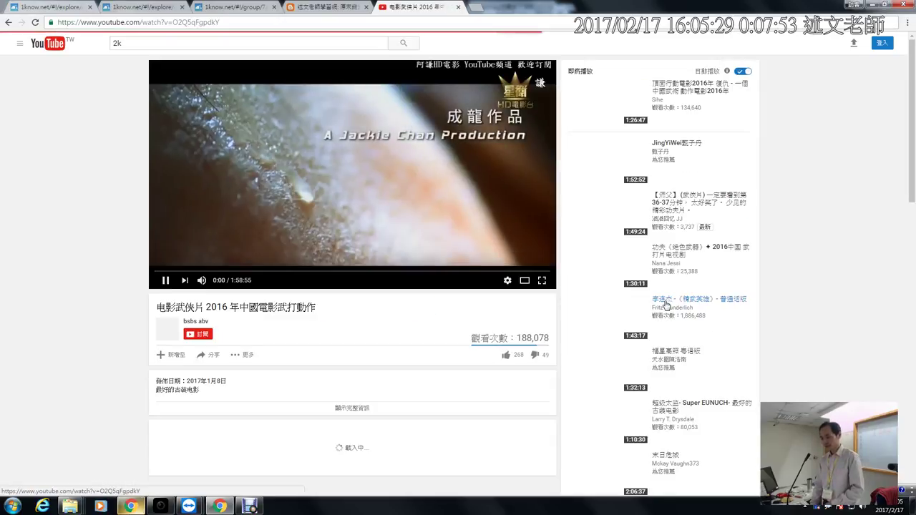
key("space")
left_click(254, 23)
key("ctrl+c")
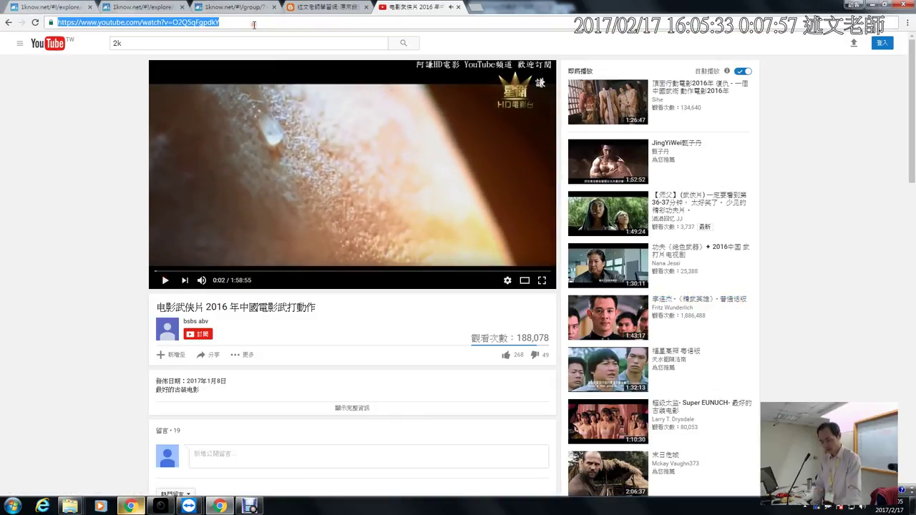
Return to the new unit form in 1Know and paste the copied YouTube link as the video address.
left_click(119, 10)
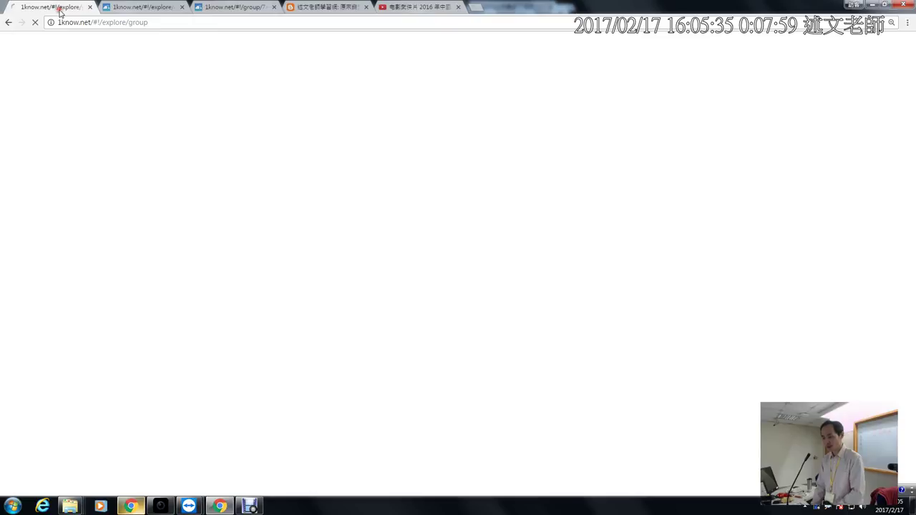
left_click(131, 9)
left_click(206, 7)
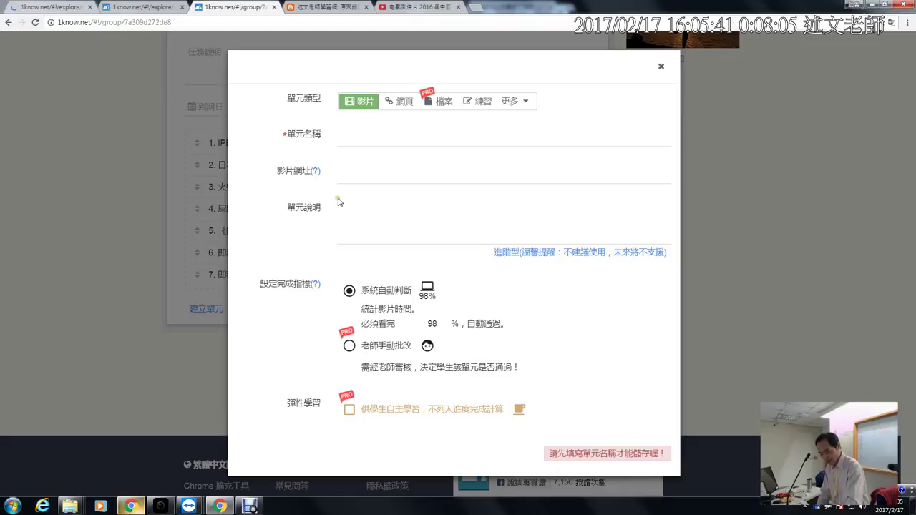
left_click_drag(278, 158, 632, 173)
key("Escape")
left_click(365, 170)
key("ctrl+v")
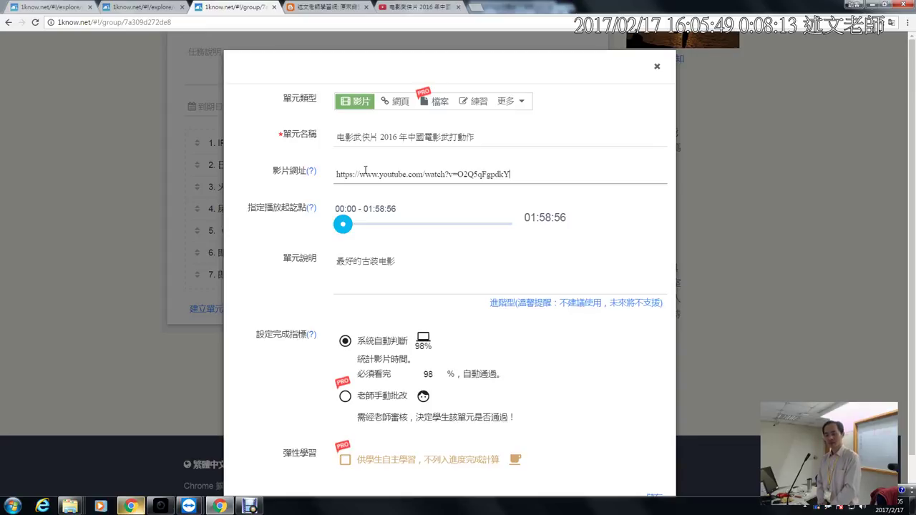
Compare the unit's name, description and video length with the video's YouTube page.
left_click_drag(277, 124, 497, 149)
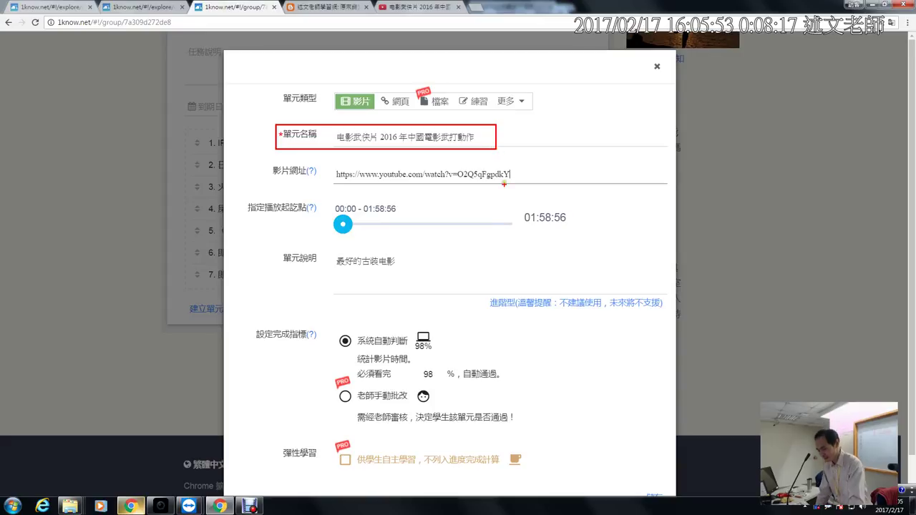
left_click_drag(269, 249, 473, 282)
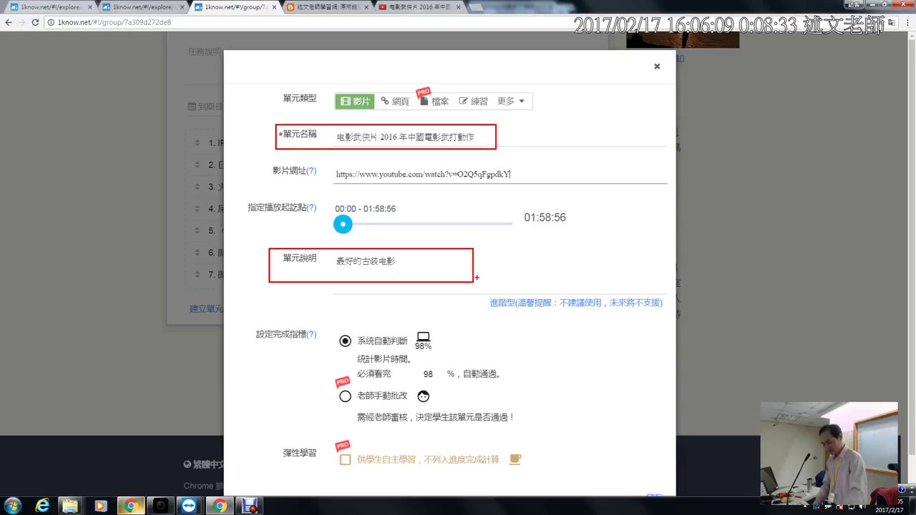
left_click(410, 9)
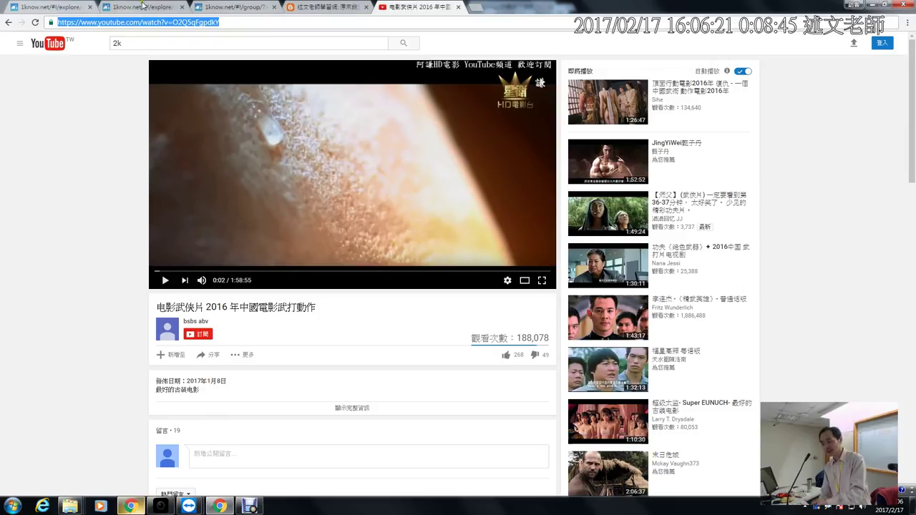
left_click(239, 6)
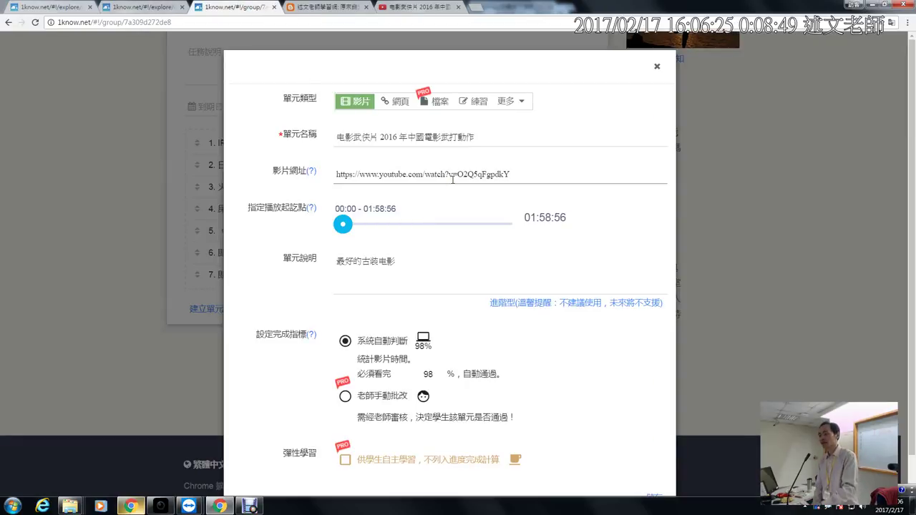
left_click(422, 8)
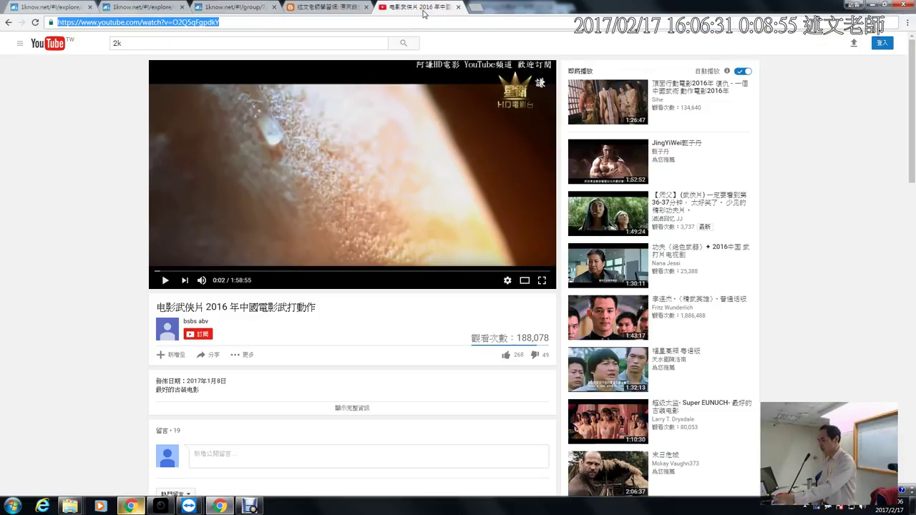
left_click_drag(207, 268, 276, 290)
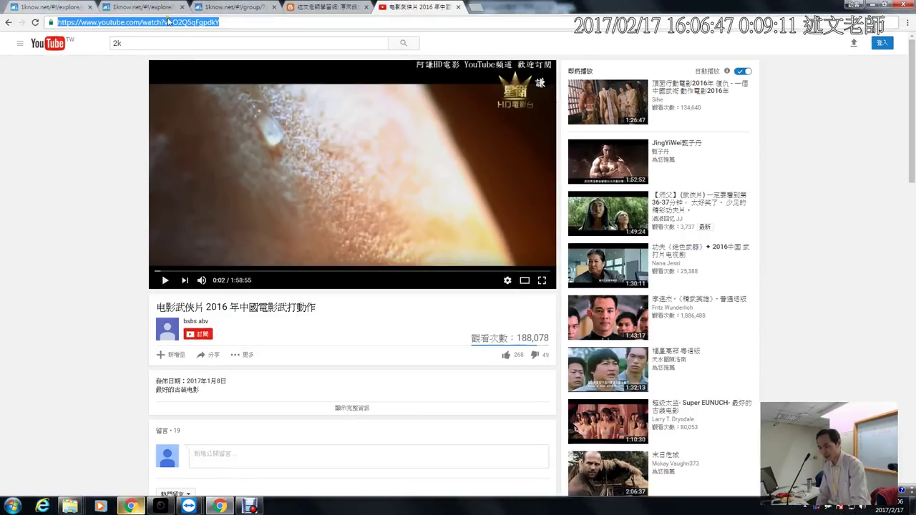
Limit the unit's video playback range to start at 36:53 and end at 01:13:43.
left_click(218, 7)
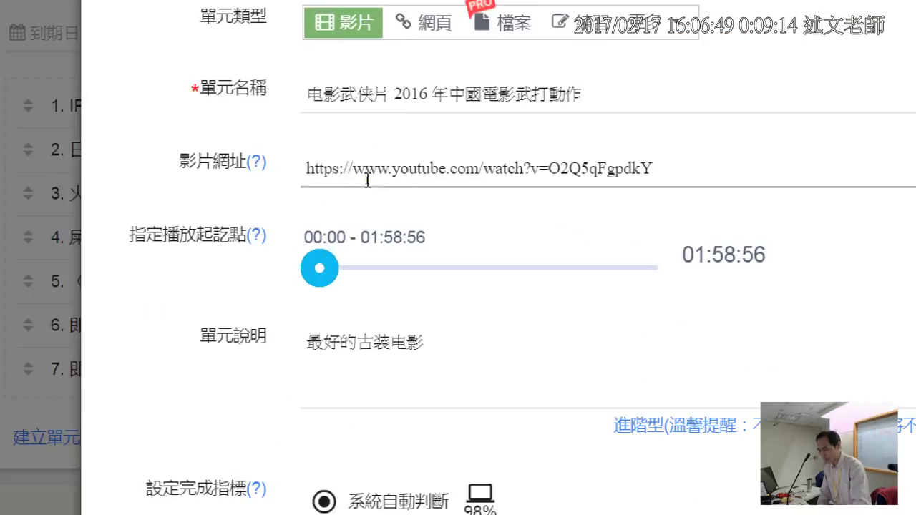
mouse_move(311, 207)
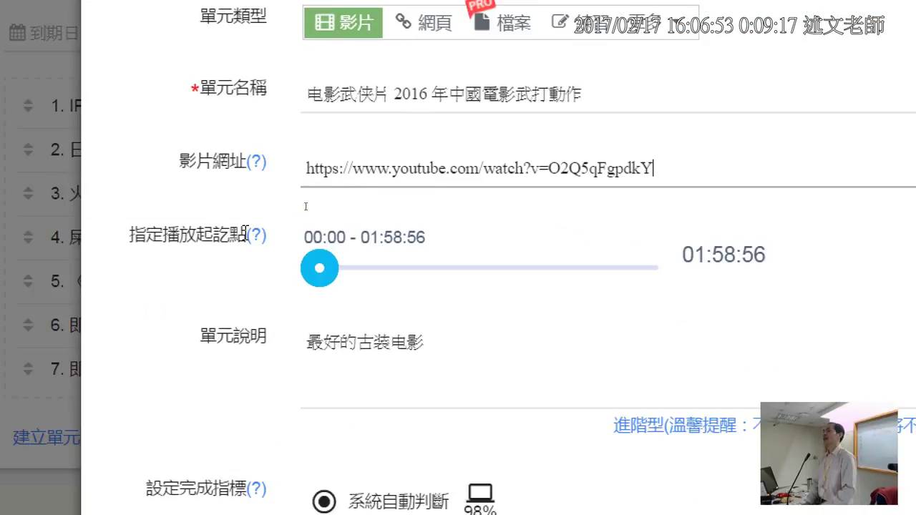
left_click_drag(323, 280, 532, 283)
left_click_drag(322, 276, 421, 276)
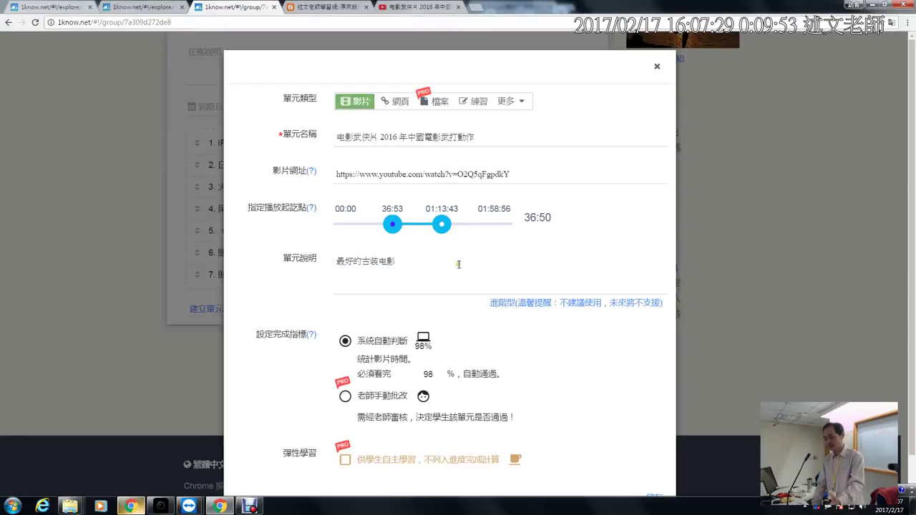
Review the completion criteria of the unit, save the unit and save the 第一堂課 task.
scroll(518, 337, "down", 1)
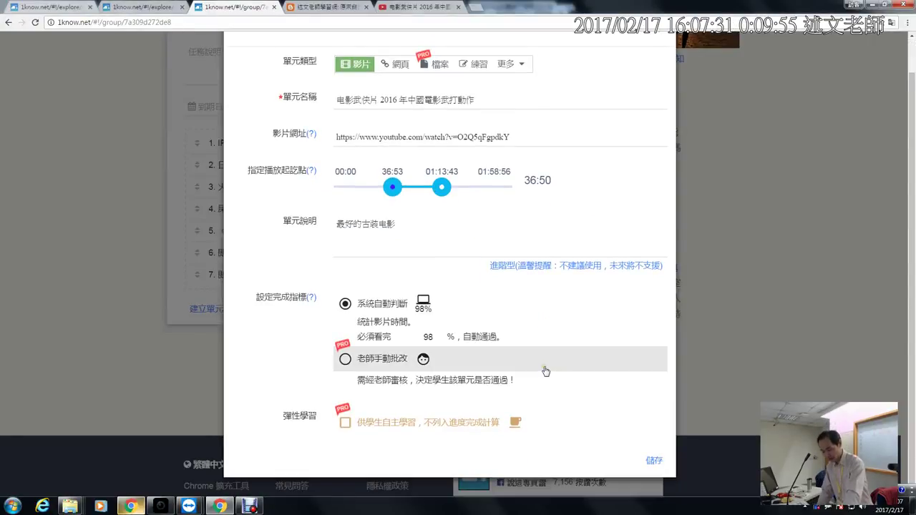
mouse_move(248, 280)
left_mouse_down()
mouse_move(296, 323)
mouse_move(475, 382)
mouse_move(533, 390)
mouse_move(533, 380)
left_mouse_up()
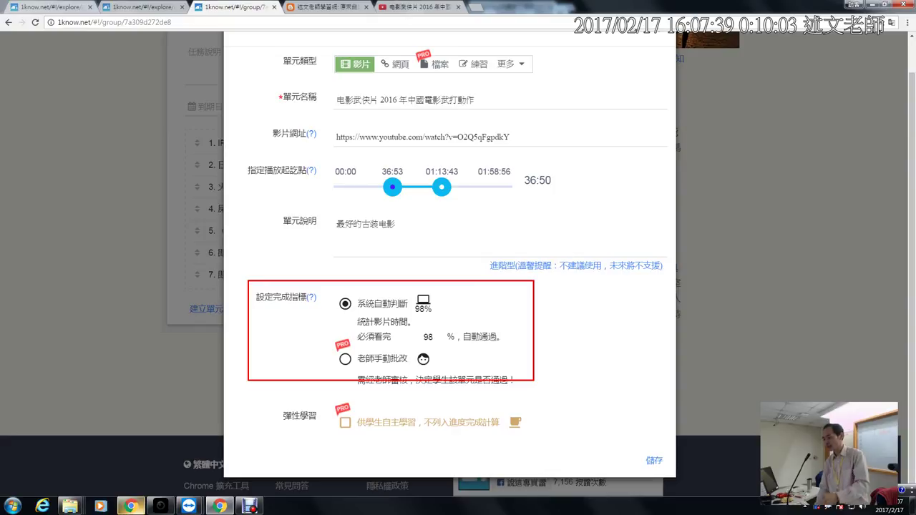
mouse_move(441, 341)
left_mouse_down()
mouse_move(424, 351)
mouse_move(418, 317)
mouse_move(456, 356)
left_mouse_up()
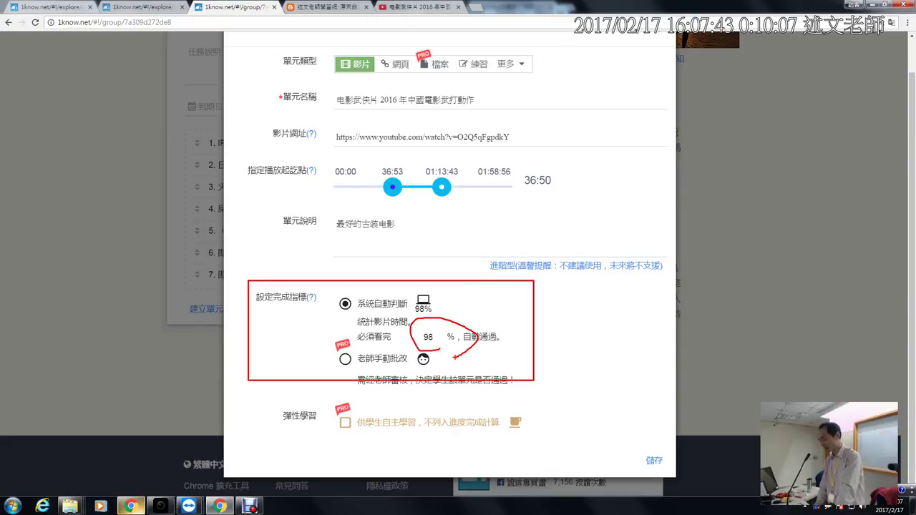
key("Escape")
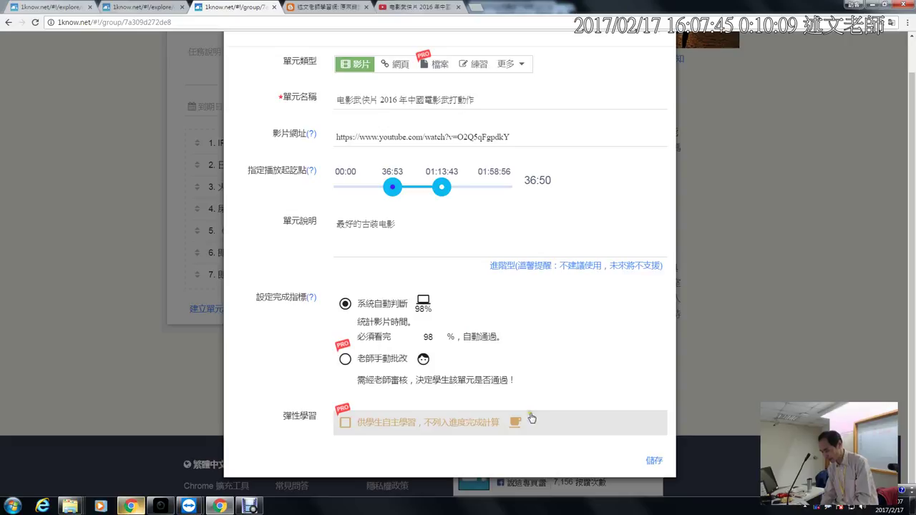
left_click(651, 461)
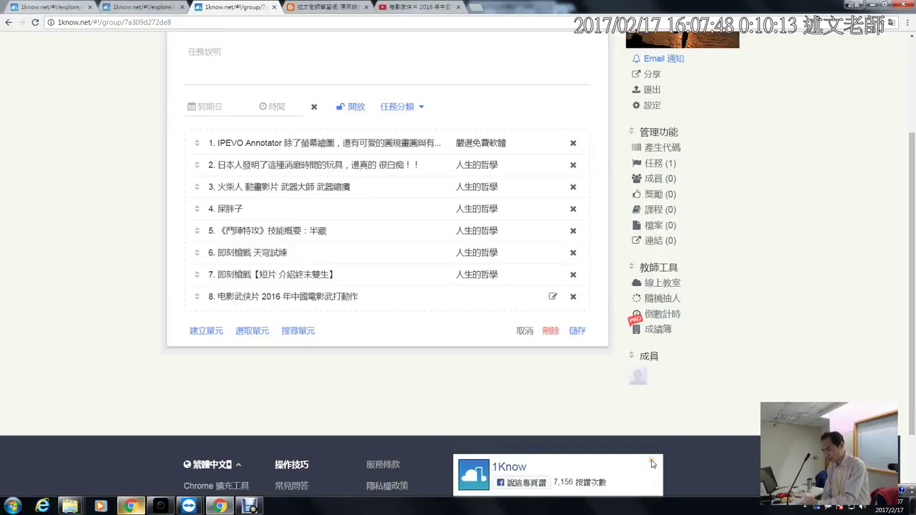
left_click(576, 331)
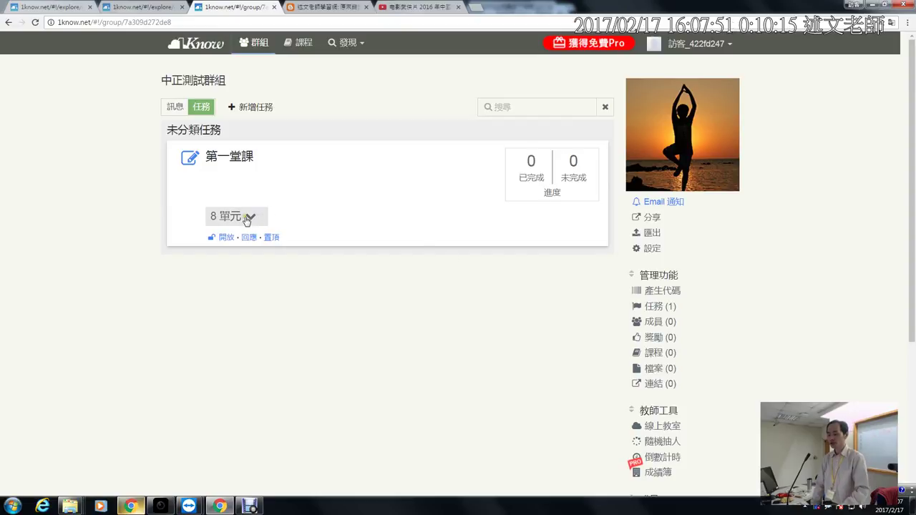
Expand the unit list of the 第一堂課 task and open the unit 电影武侠片 2016 年中國電影武打動作.
left_click(264, 218)
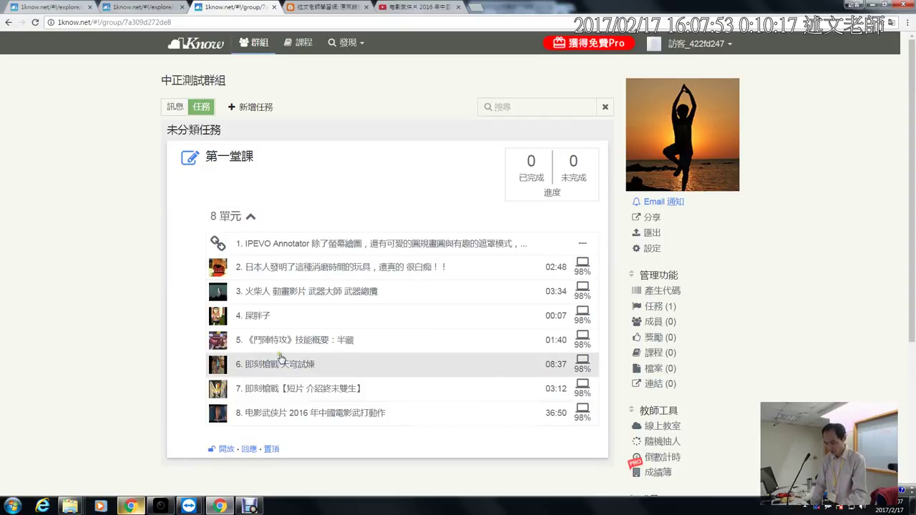
left_click(291, 415)
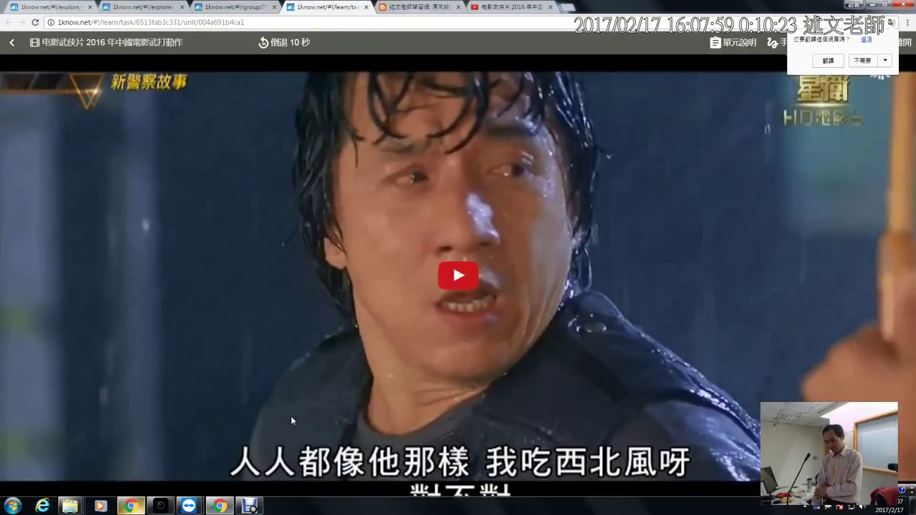
Play the unit's video to check where playback starts, and close the unit.
left_click(463, 278)
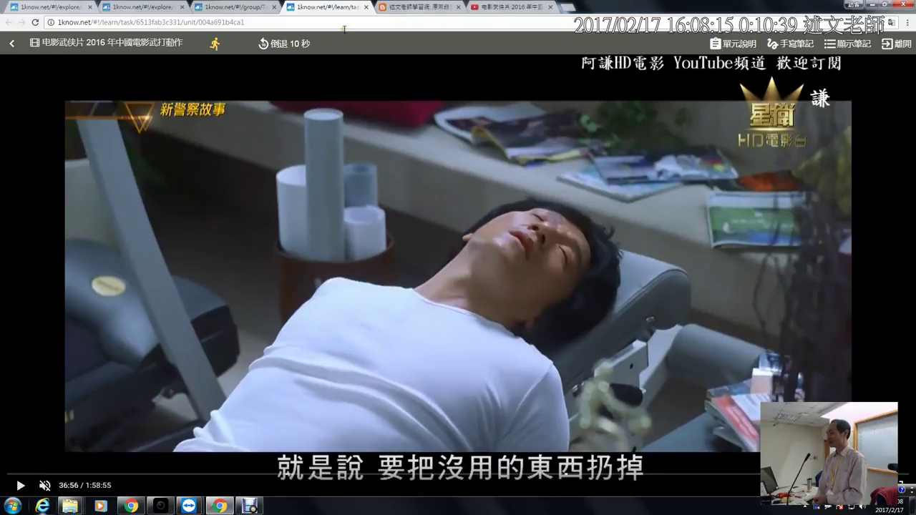
left_click(366, 6)
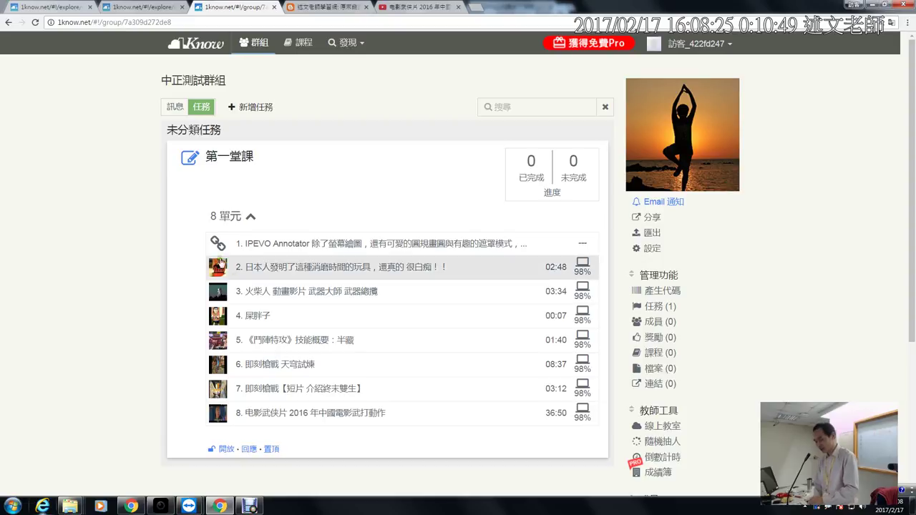
Open the 第一堂課 task for editing and point out the options for creating, selecting and searching units below its unit list.
left_click(190, 159)
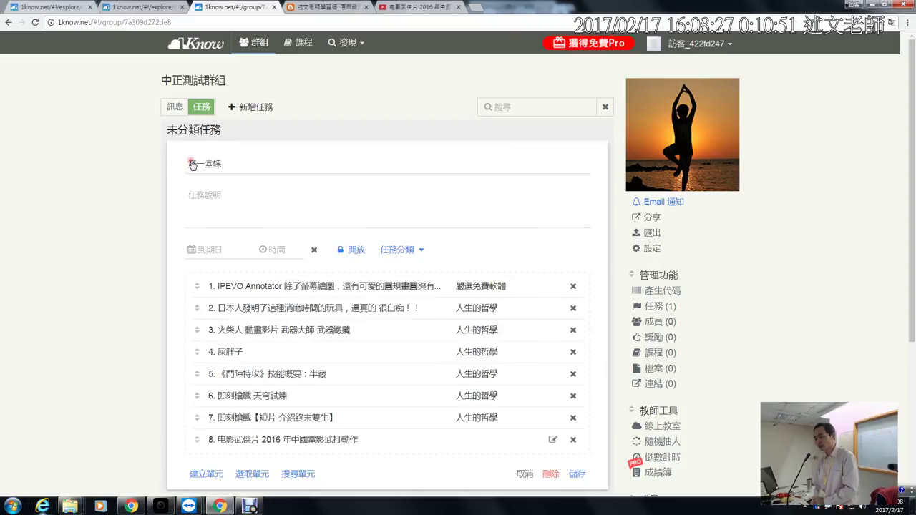
scroll(193, 238, "down", 3)
mouse_move(171, 265)
left_mouse_down()
mouse_move(252, 298)
mouse_move(364, 310)
left_mouse_up()
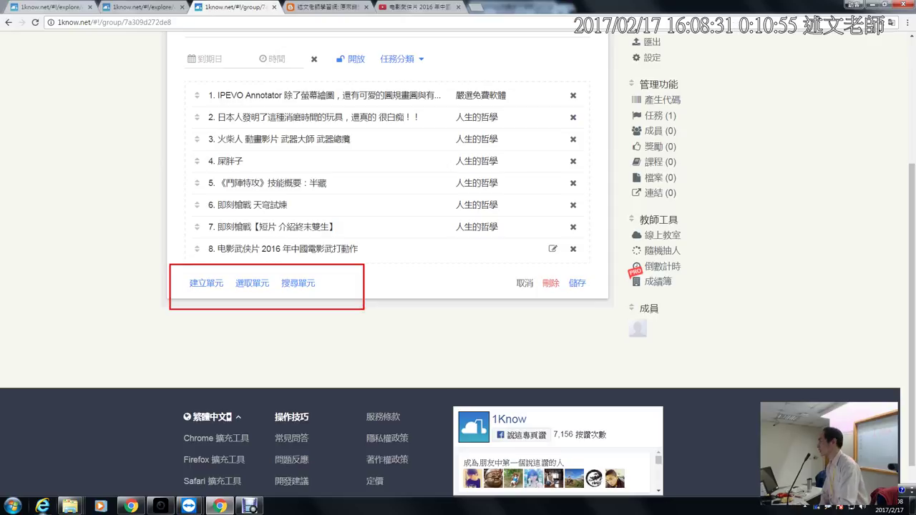
Start a new unit of type 網頁 in the task and bring up its Google Drive connection status and setup option.
left_click(198, 283)
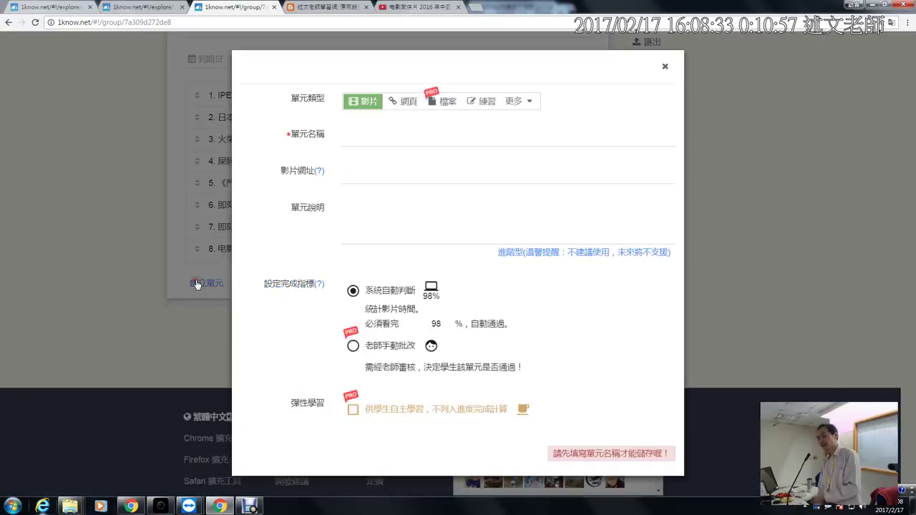
left_click(412, 105)
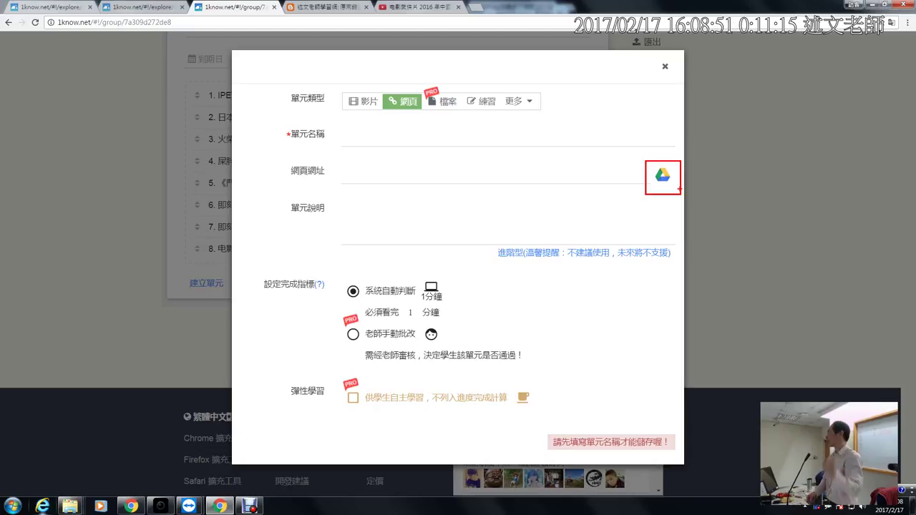
left_click(659, 182)
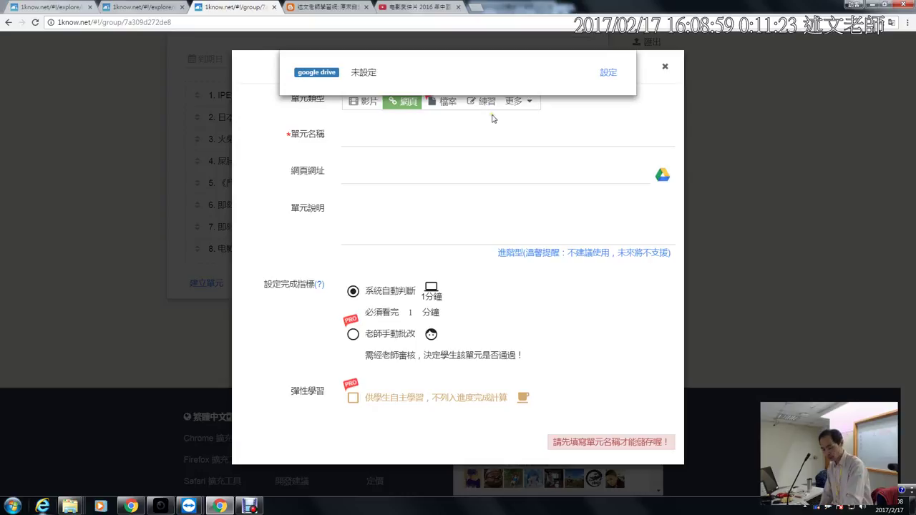
mouse_move(285, 58)
left_mouse_down()
mouse_move(378, 88)
mouse_move(406, 87)
left_mouse_up()
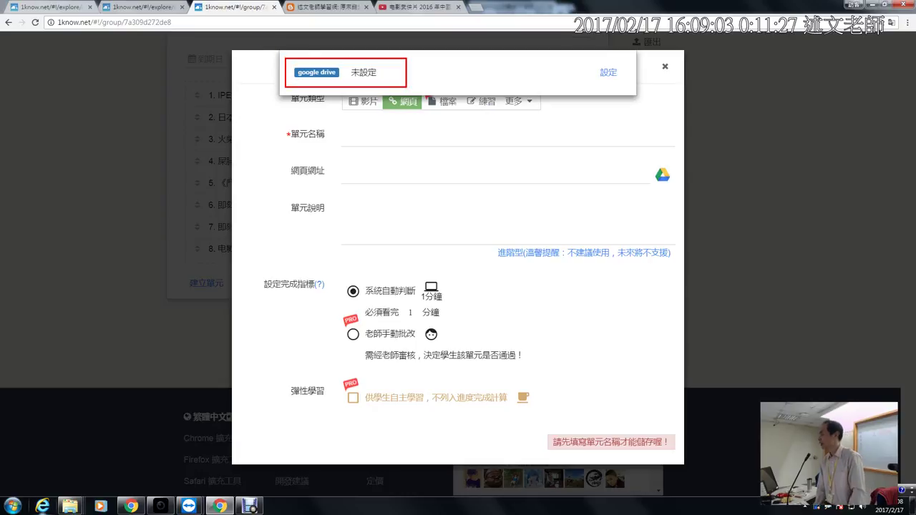
mouse_move(421, 75)
left_mouse_down()
mouse_move(580, 71)
mouse_move(587, 63)
mouse_move(593, 73)
mouse_move(557, 90)
left_mouse_up()
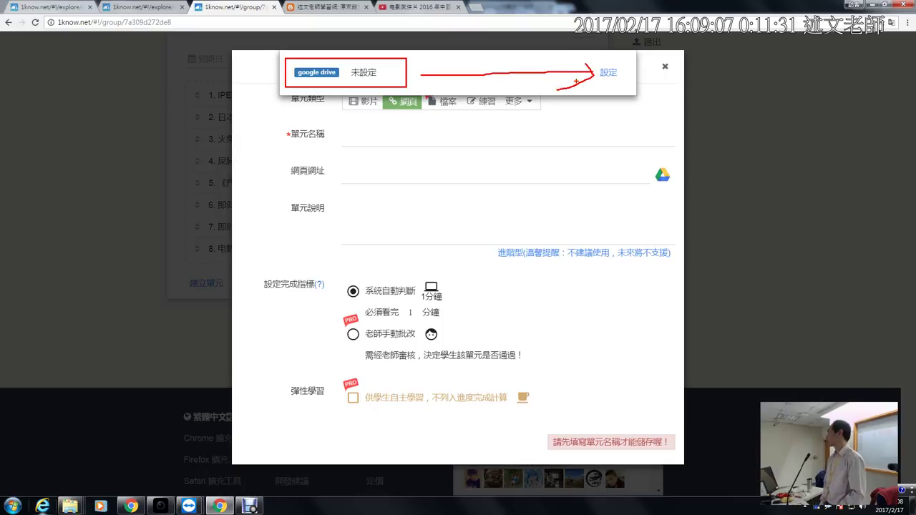
key("Escape")
Switch to the other browser window's group, start a new 網頁 unit in its open task and open the Google Drive file picker.
key("alt+Tab")
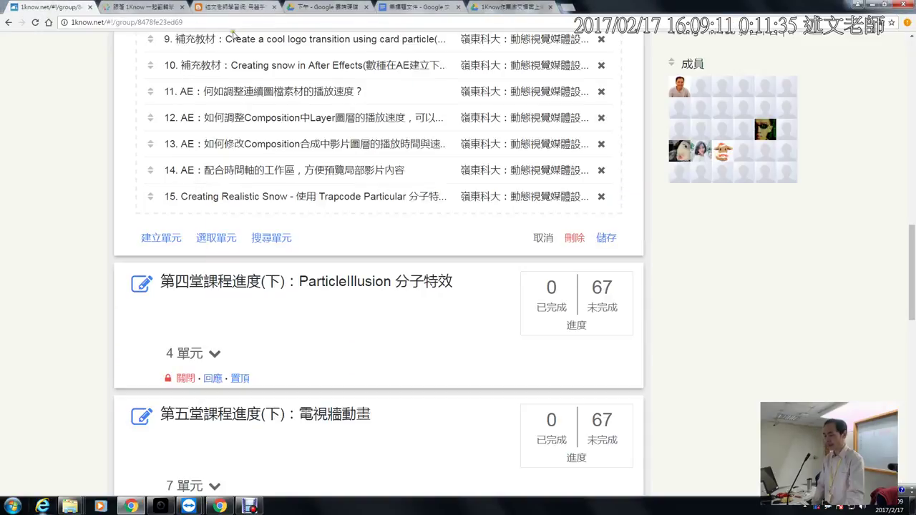
left_click(175, 237)
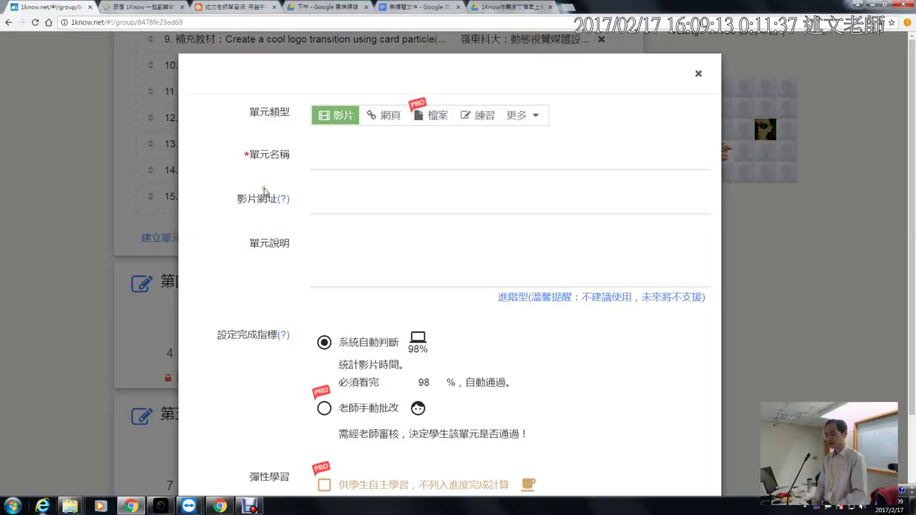
left_click(384, 115)
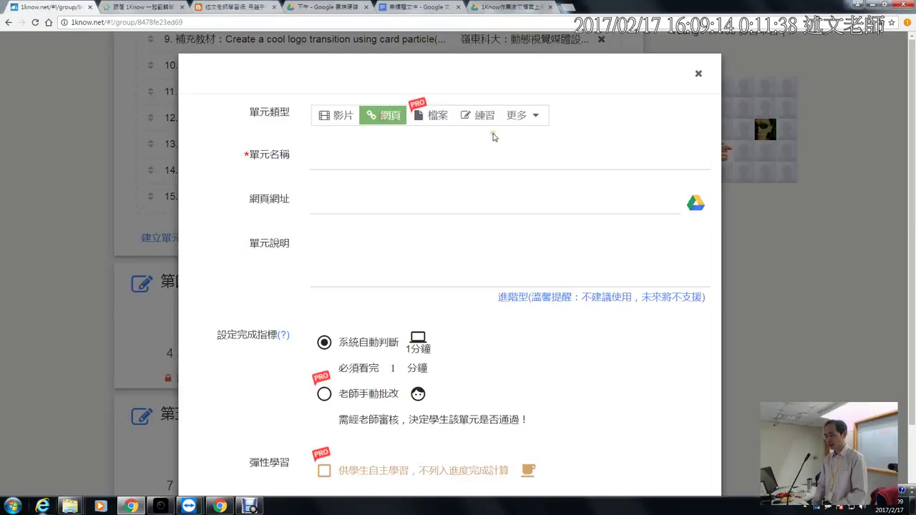
left_click(693, 201)
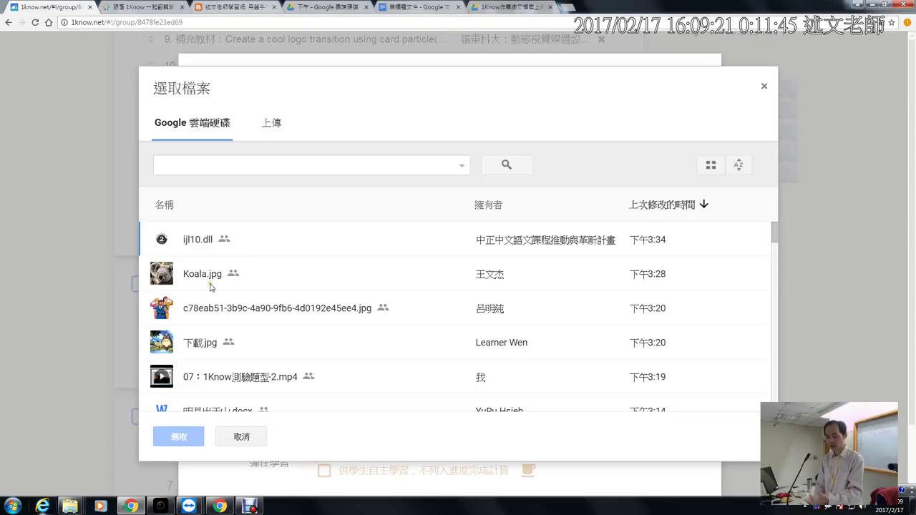
Search the Google Drive files for 原來 and select the PDF 原來數位教材編製與錄影 一個人就能輕鬆完成(PDF講義)(2017).
left_click(211, 288)
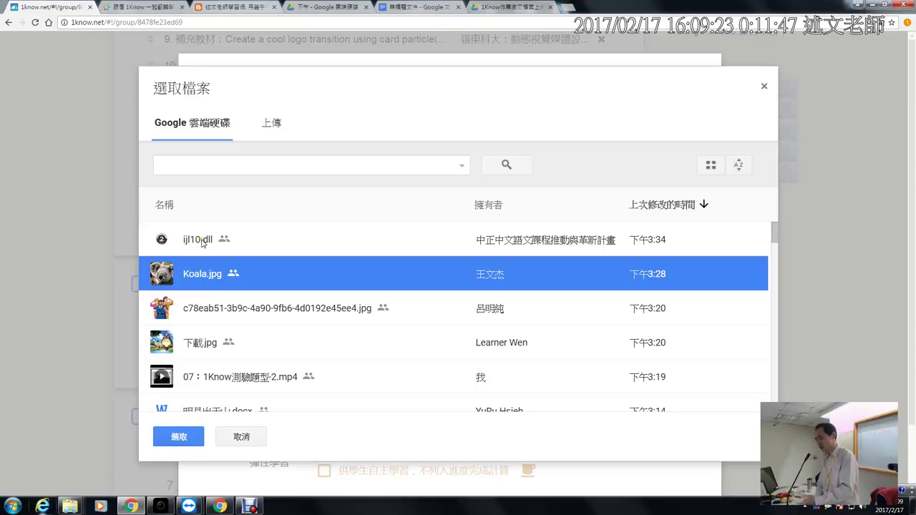
left_click(227, 165)
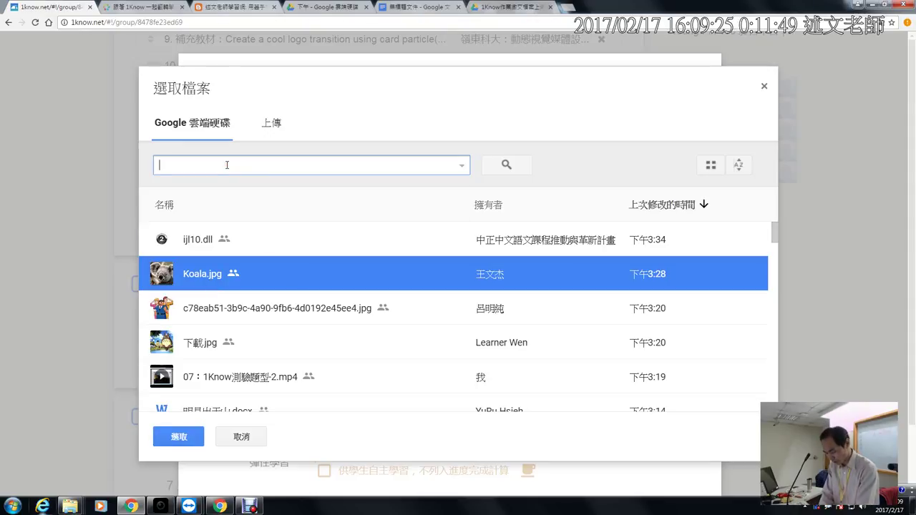
type("原來")
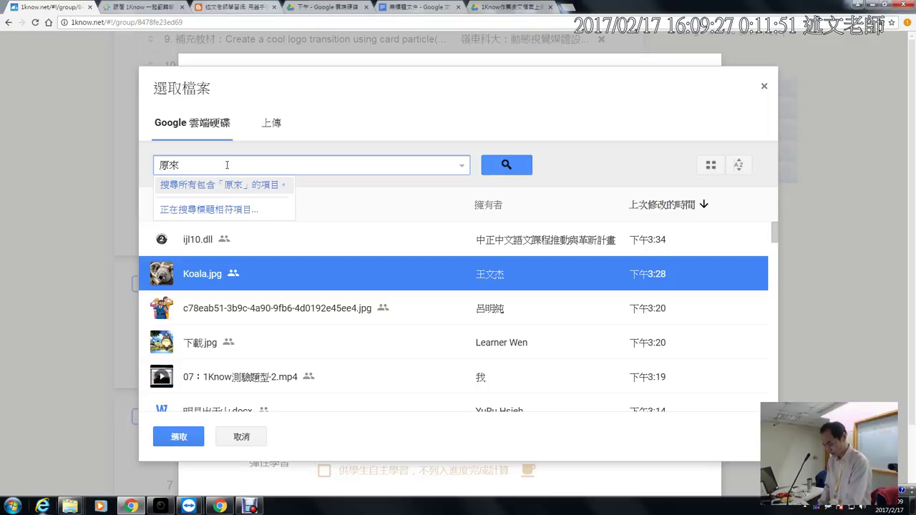
key("Return")
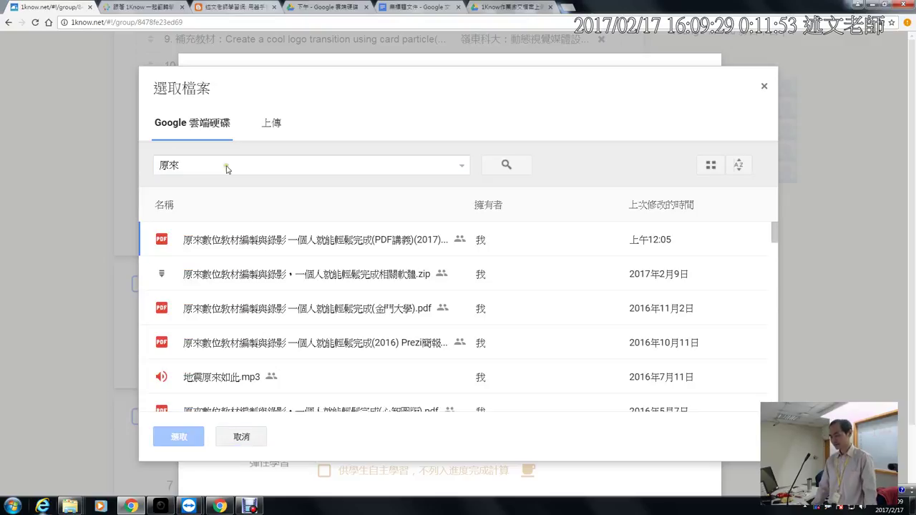
left_click(249, 240)
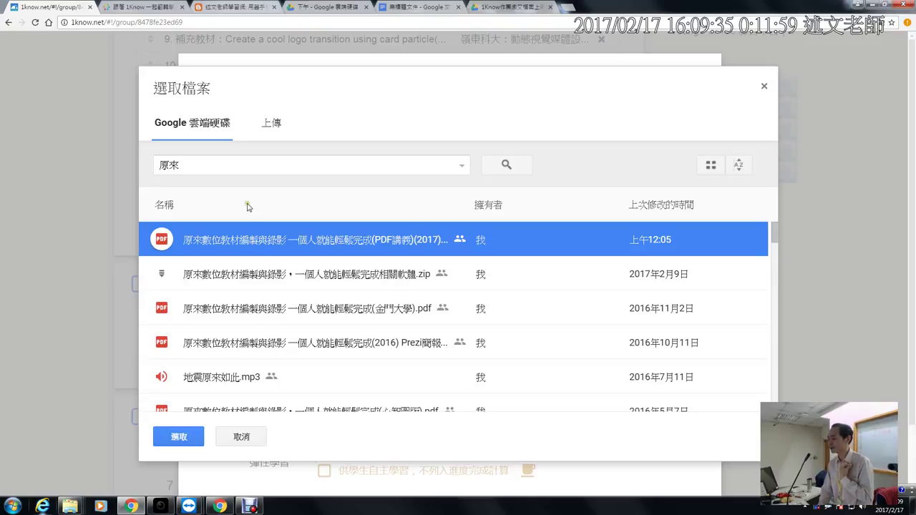
Look at the file picker's upload option and filter the Google Drive files by PDF and by 簡報.
left_click(274, 128)
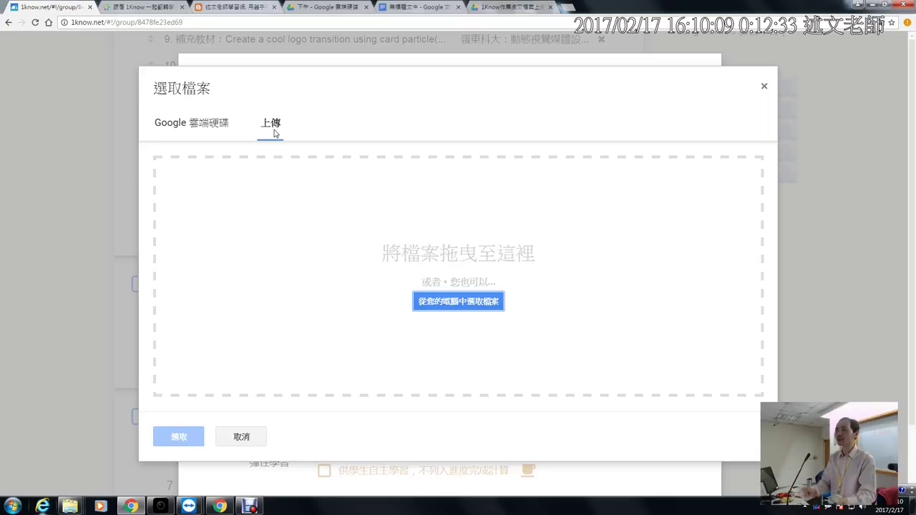
left_click(214, 133)
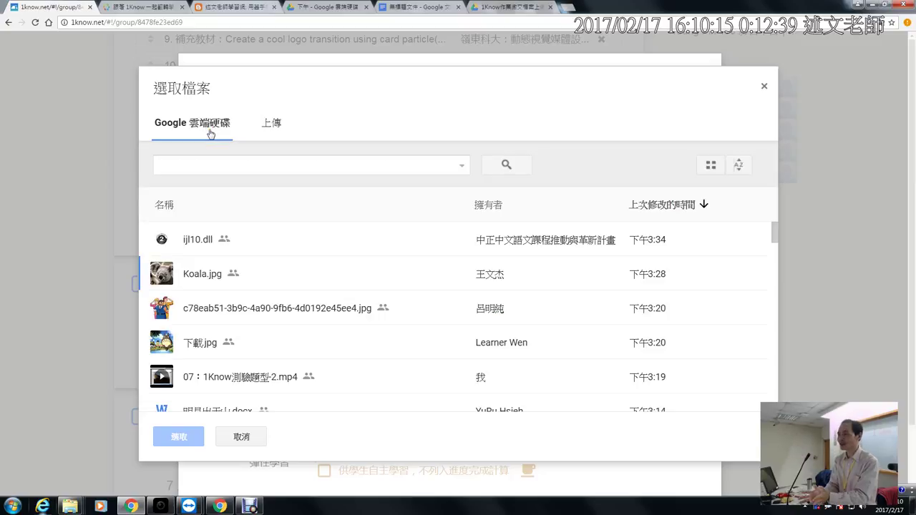
left_click(462, 166)
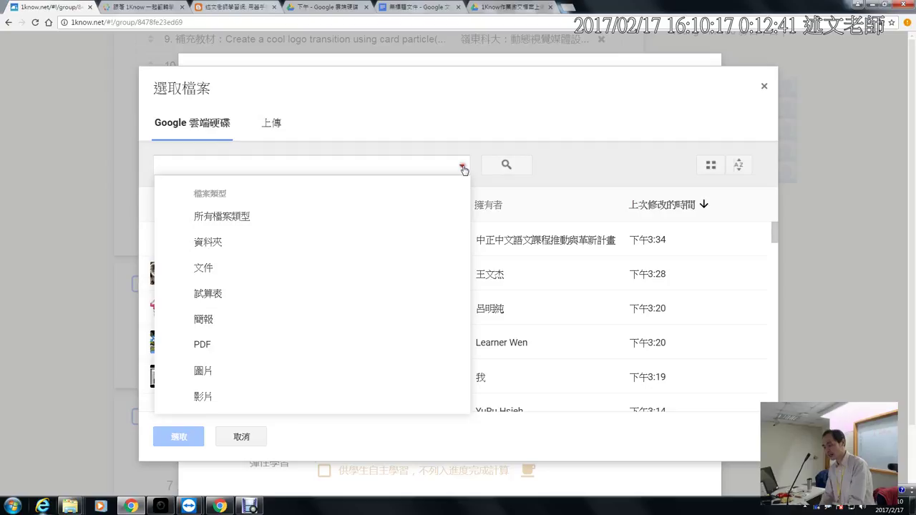
left_click(203, 345)
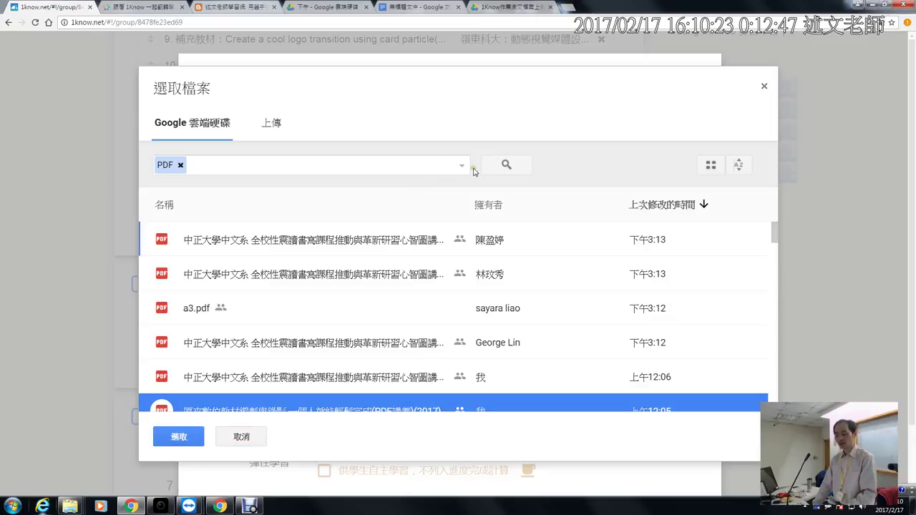
left_click(462, 166)
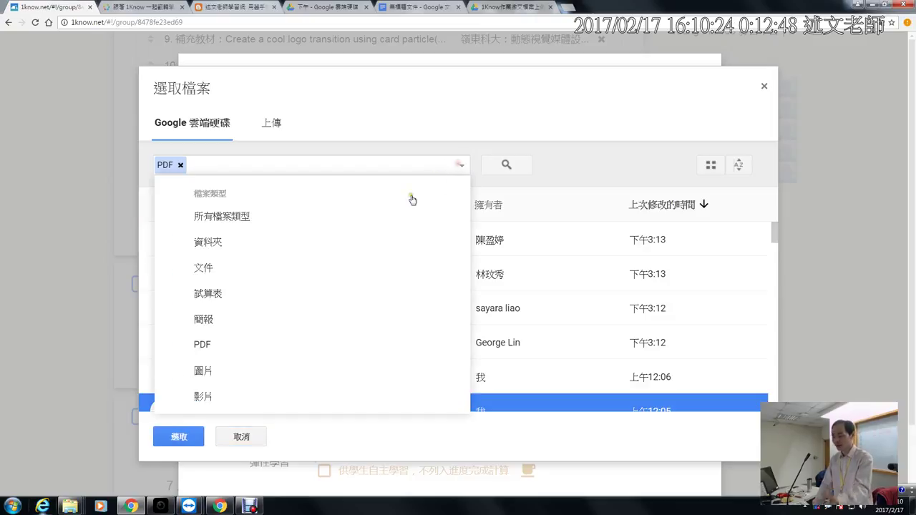
left_click(276, 322)
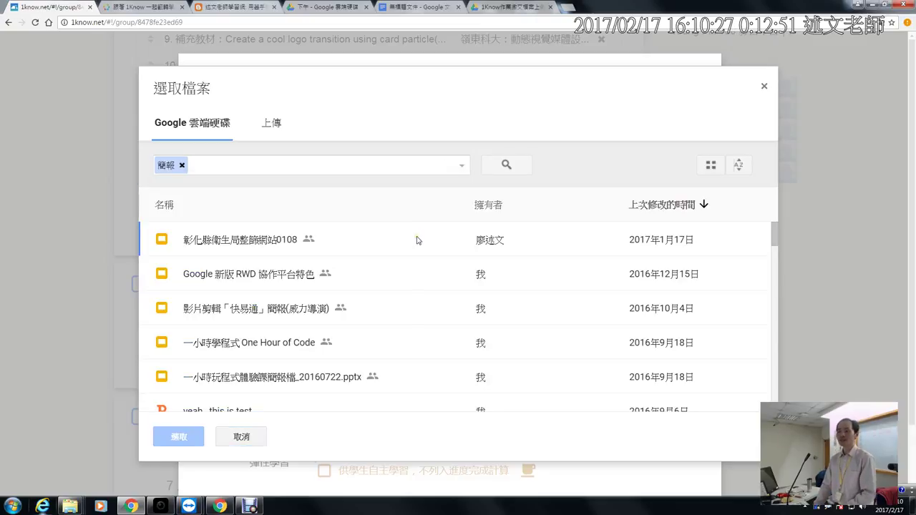
Close the file picker, return to the test group's window, view the Google Drive sign-in page and discard the new unit.
left_click(761, 87)
key("alt+Tab")
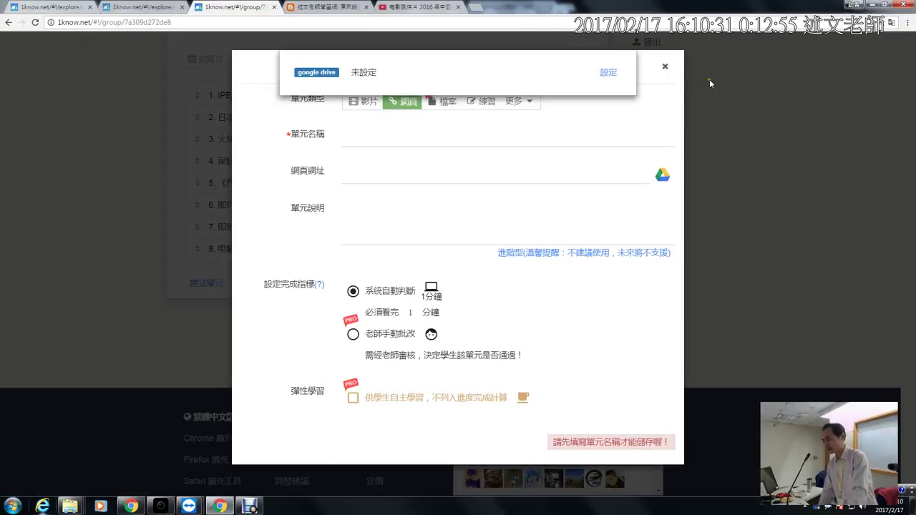
left_click(608, 74)
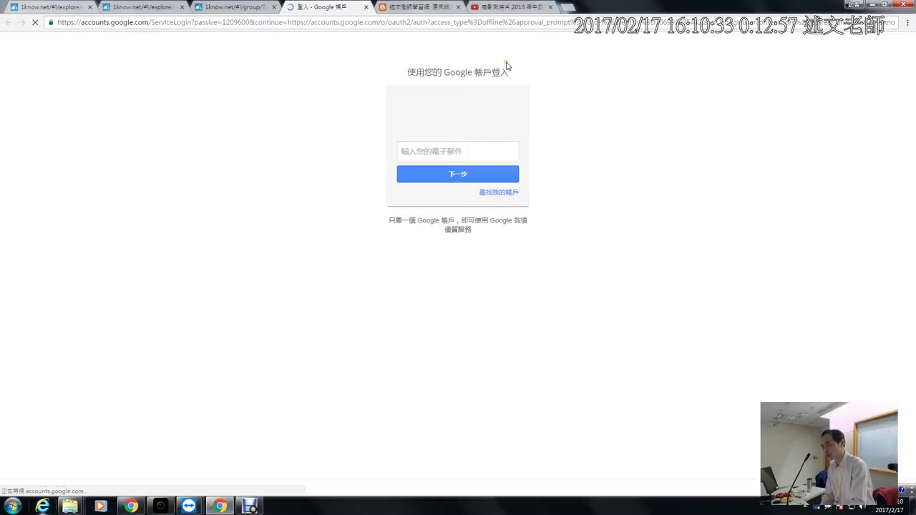
left_click(365, 6)
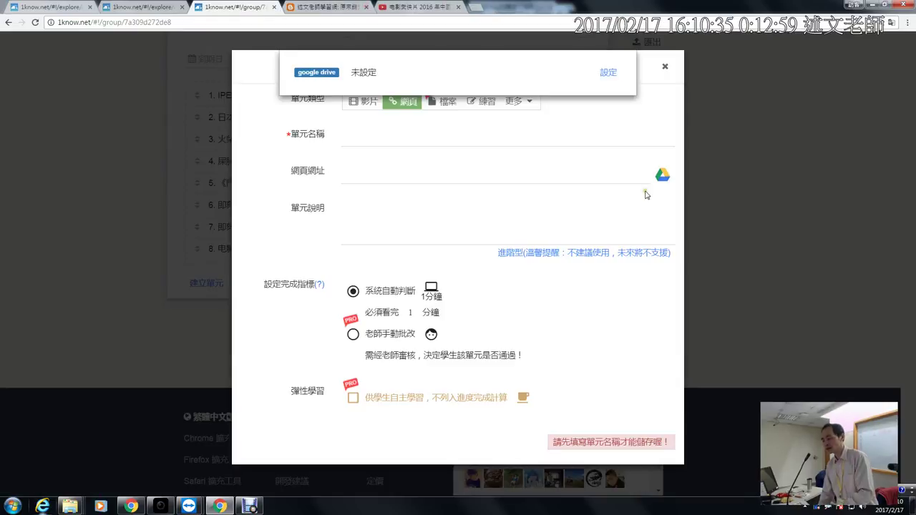
left_click(665, 68)
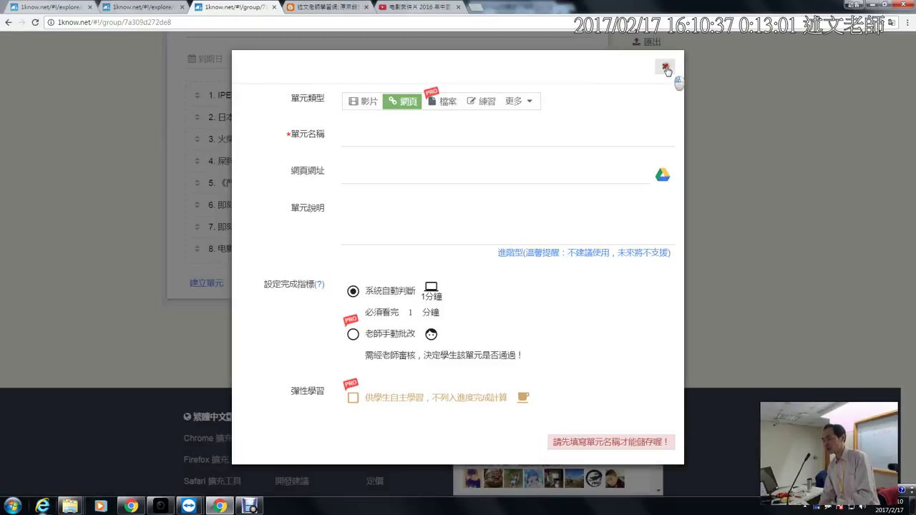
View the account's cloud service management (管理雲端服務) settings for Google Drive and close them.
scroll(913, 171, "up", 3)
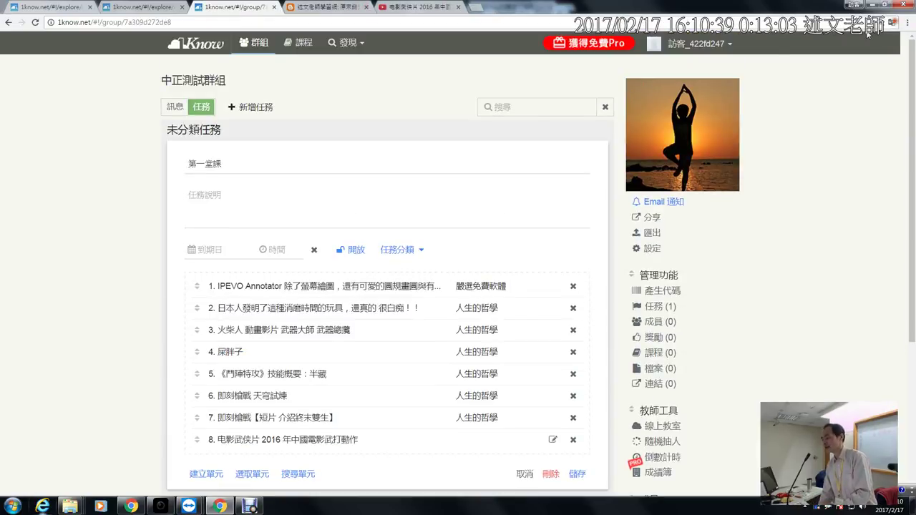
left_click(726, 44)
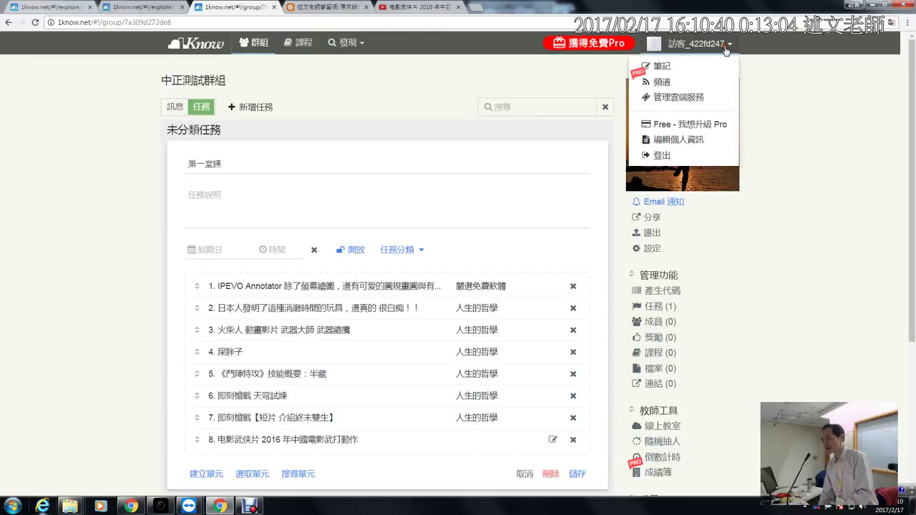
left_click(680, 97)
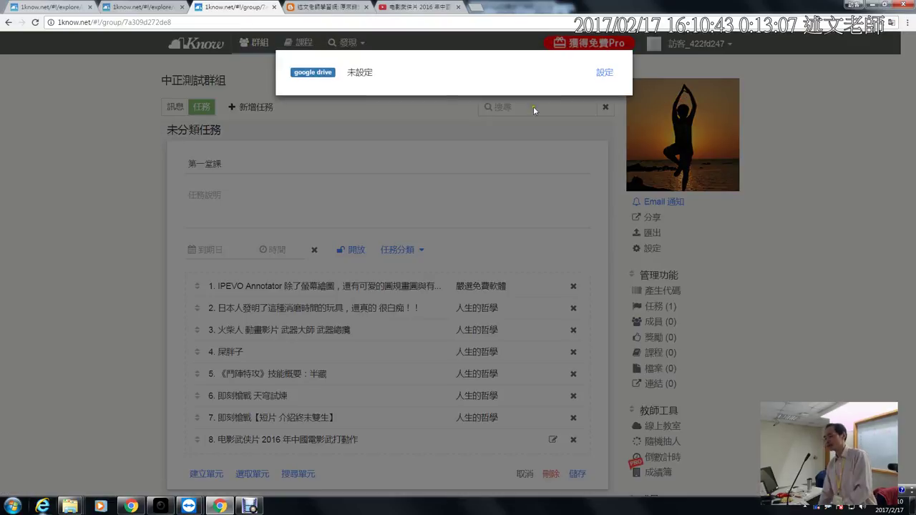
left_click(747, 98)
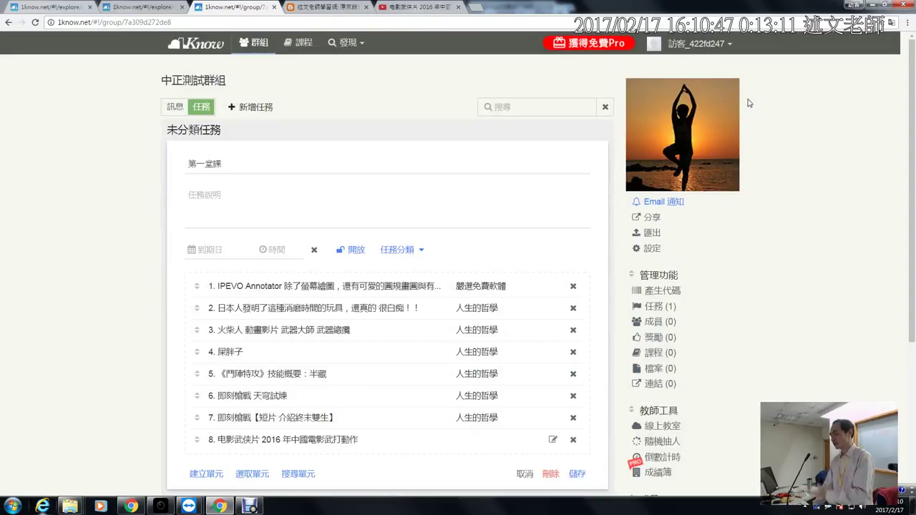